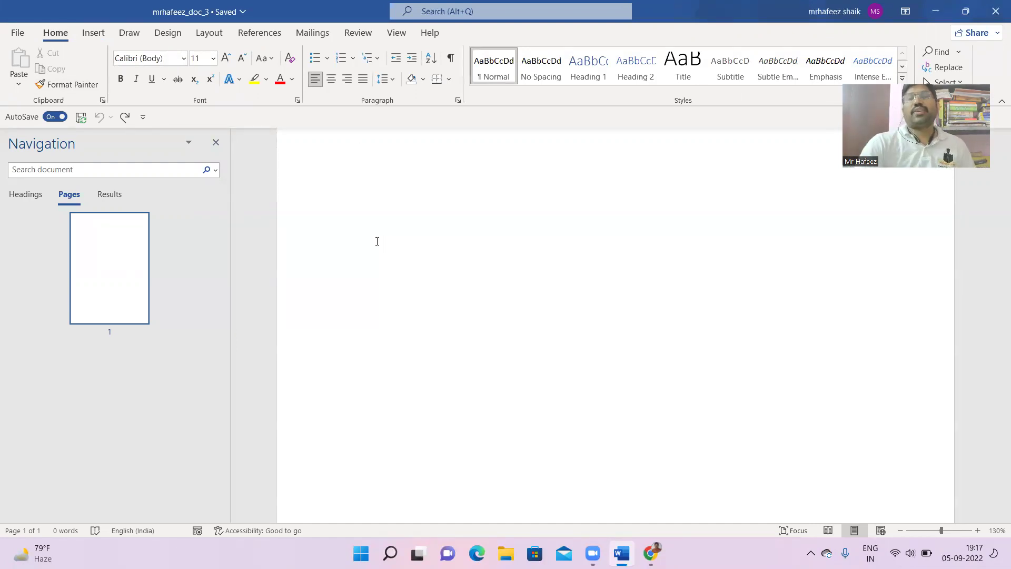
Insert the built-in Banded cover page at the start of the document
left_click(93, 33)
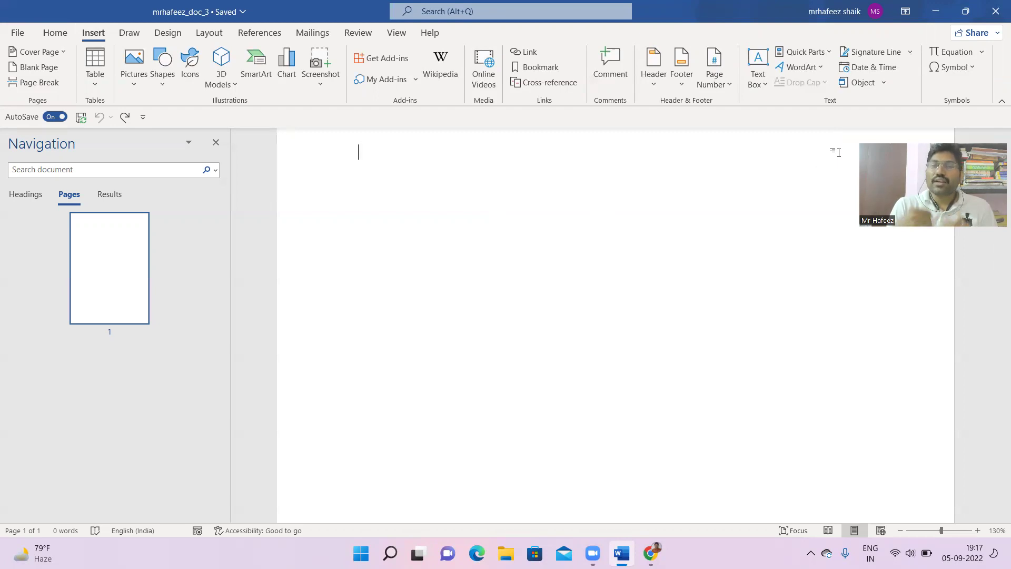
left_click(43, 58)
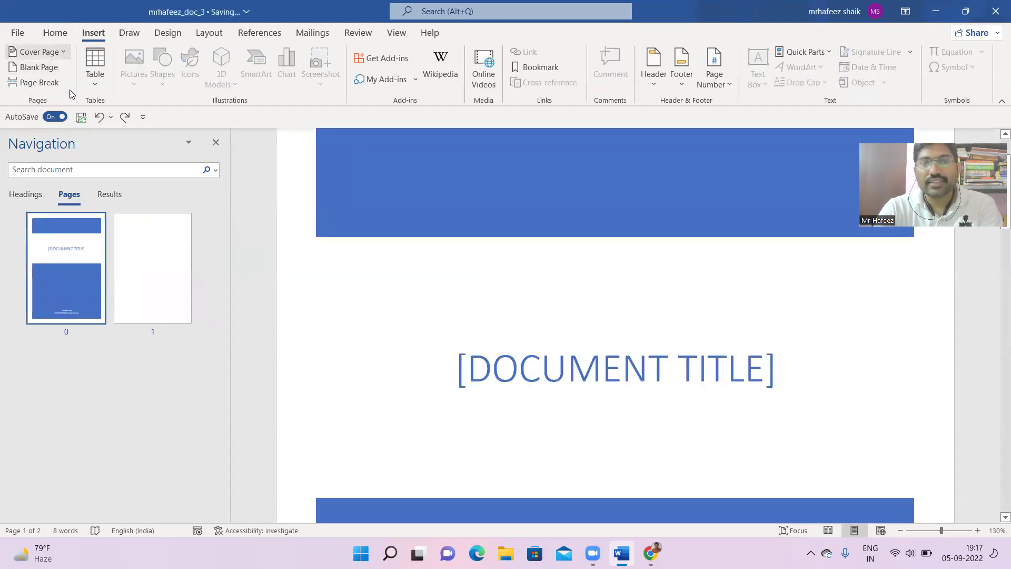
left_click(62, 51)
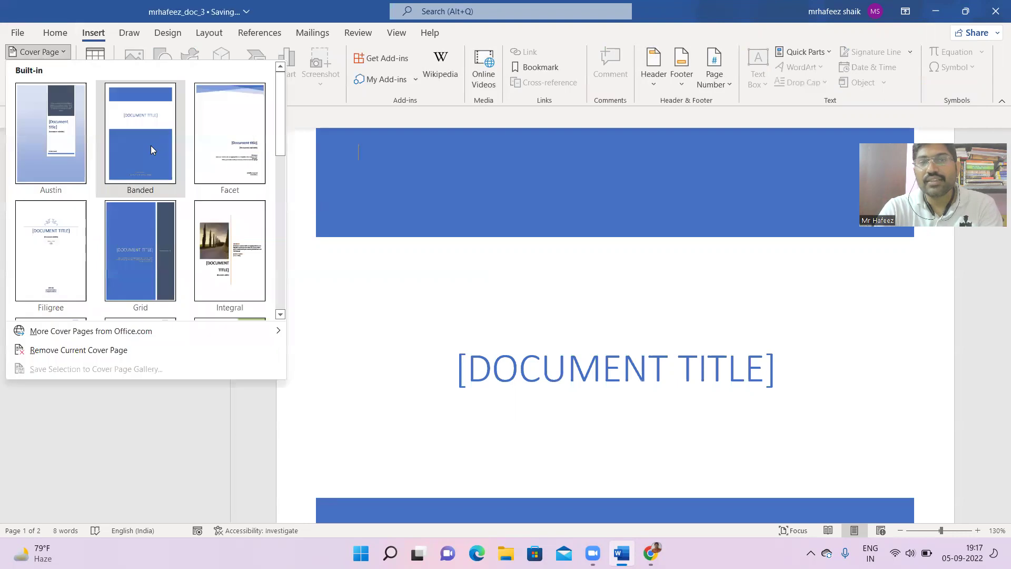
left_click(65, 50)
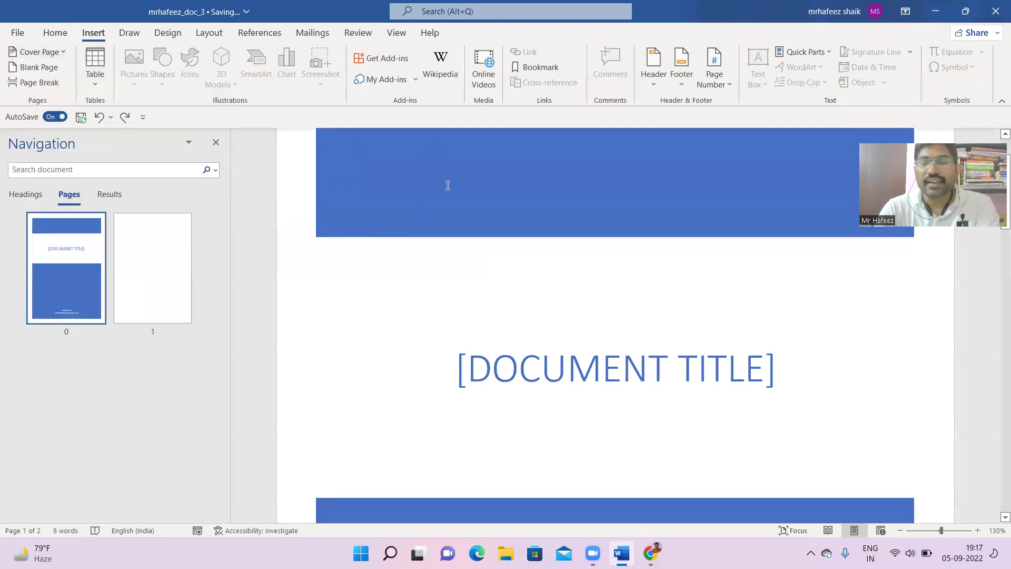
Fill in the cover page with the title "MS WORD SAMPLE TEST BOOK", the company name "MASTERS ACADEMY" and the company address
key("Down")
type("M")
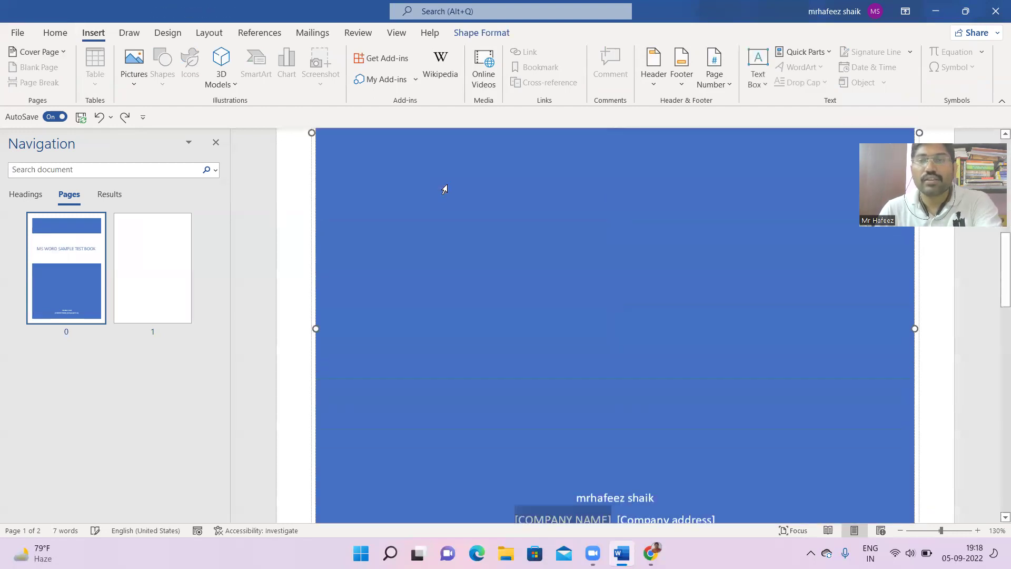
key("Down")
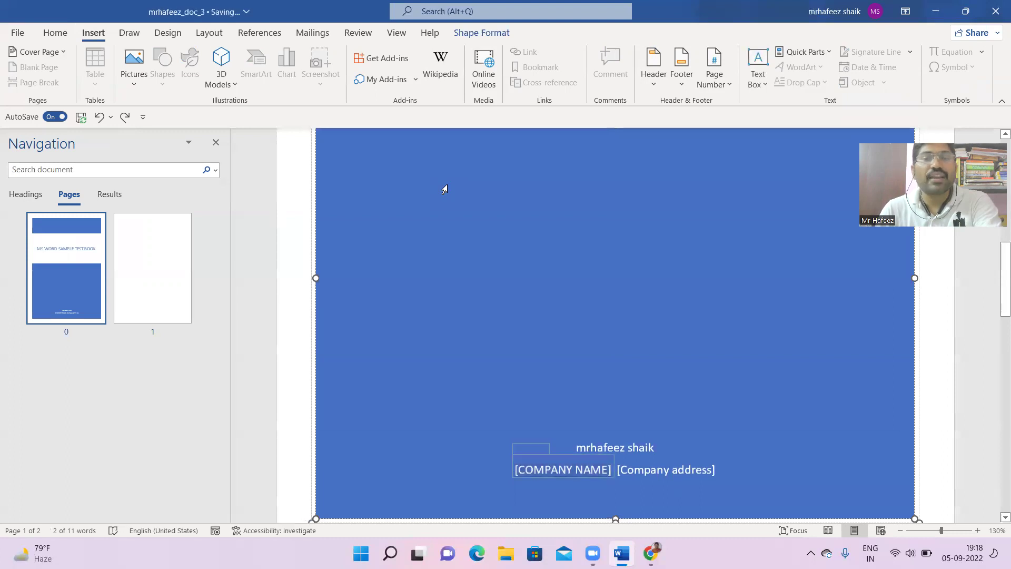
type("MASTERS ACADEMY")
key("Tab")
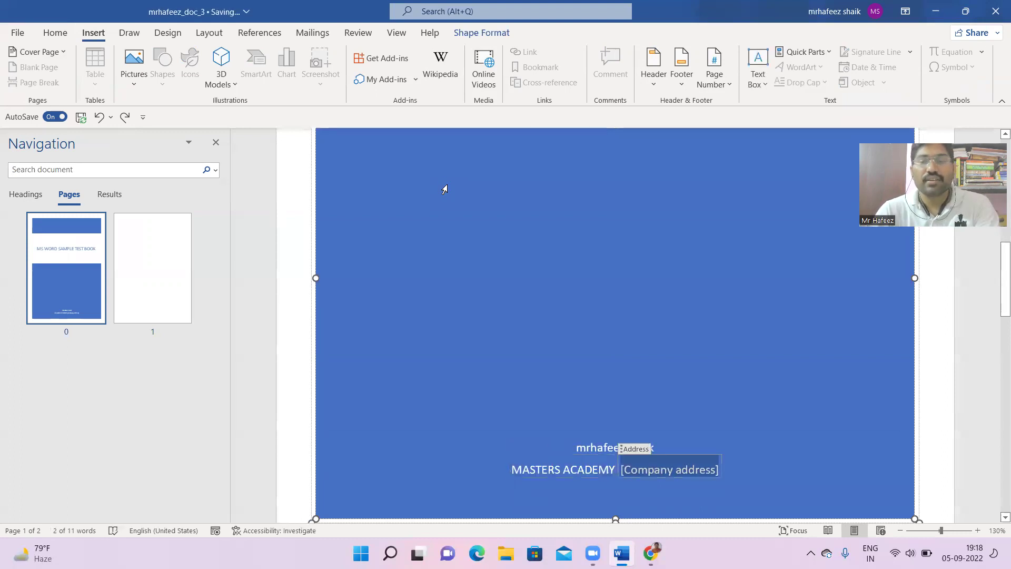
type("kadapa")
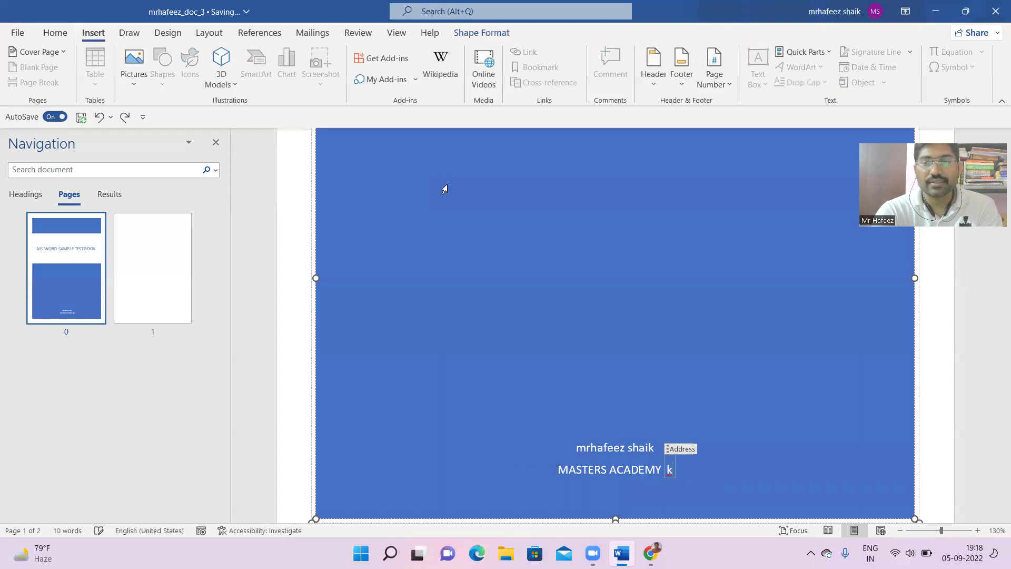
key("Up")
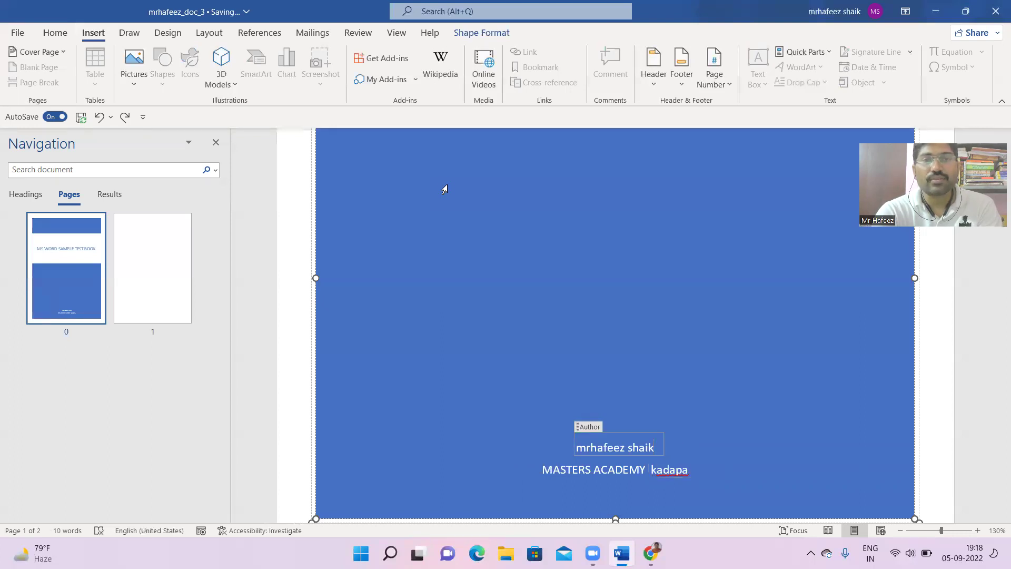
Try the Facet cover page design and return to the Banded design
key("ctrl+z")
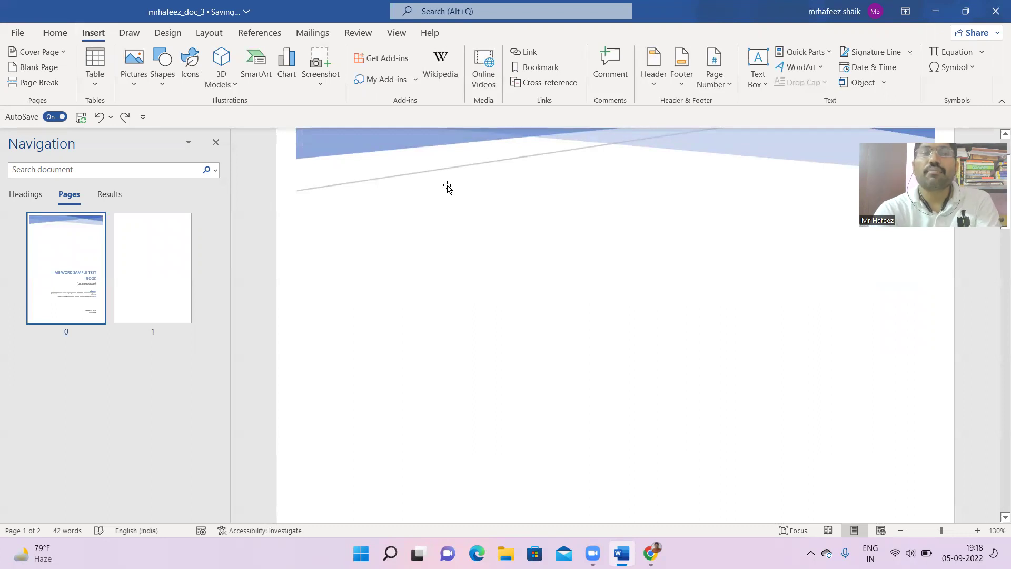
left_click(66, 51)
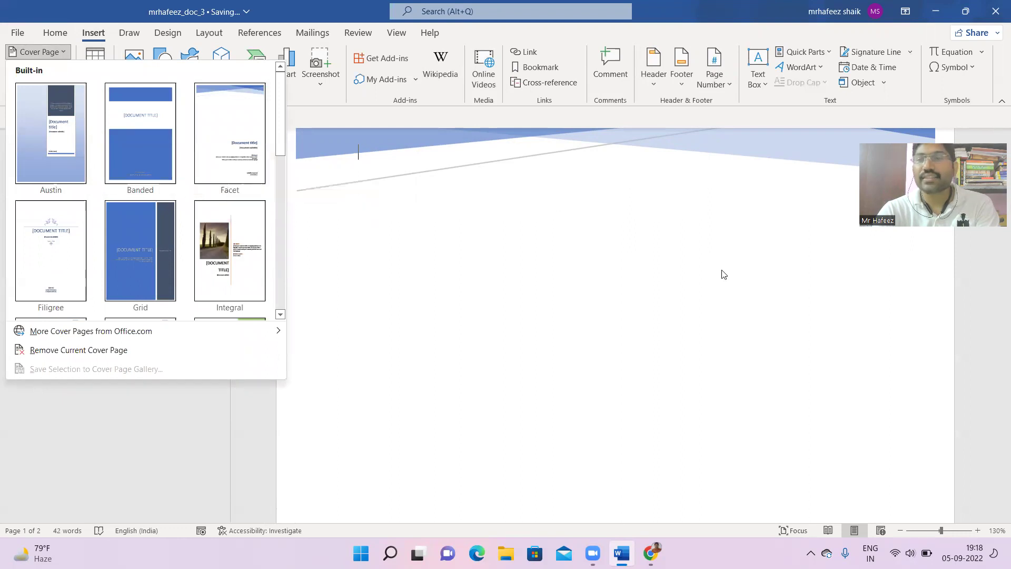
scroll(722, 273, "down", 5)
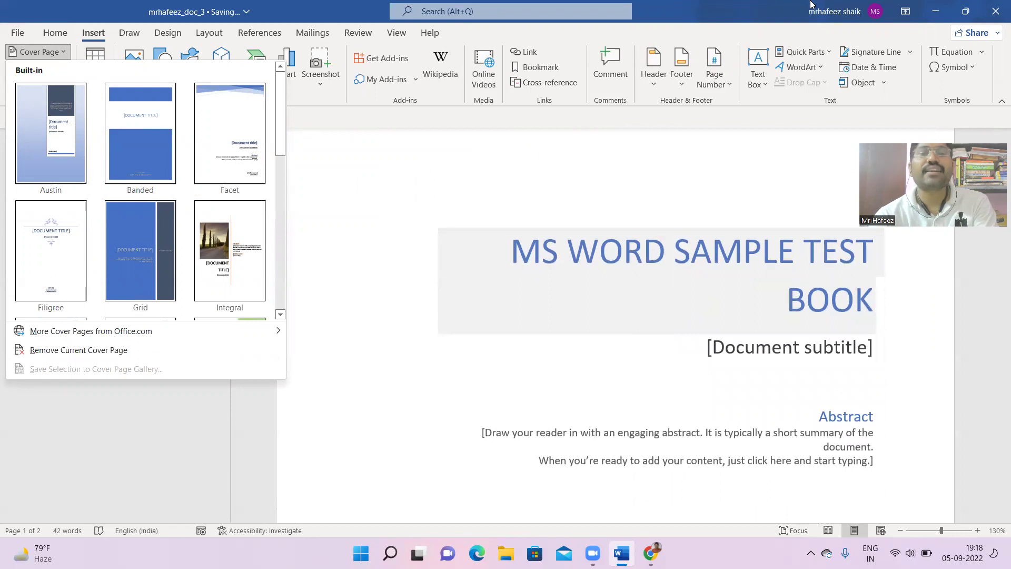
left_click(297, 321)
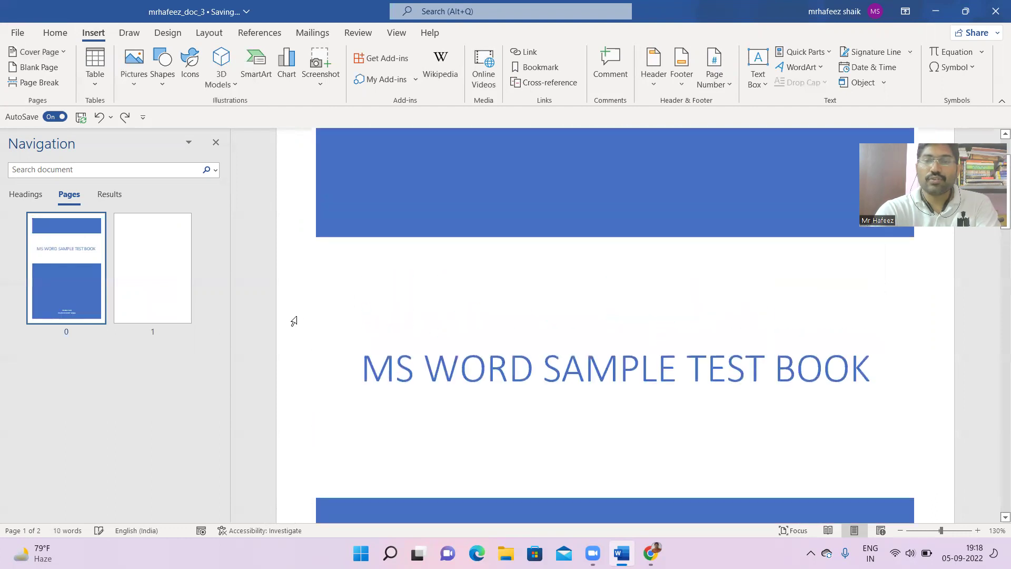
Add a new blank page after page 1 with a page break
key("ctrl+Return")
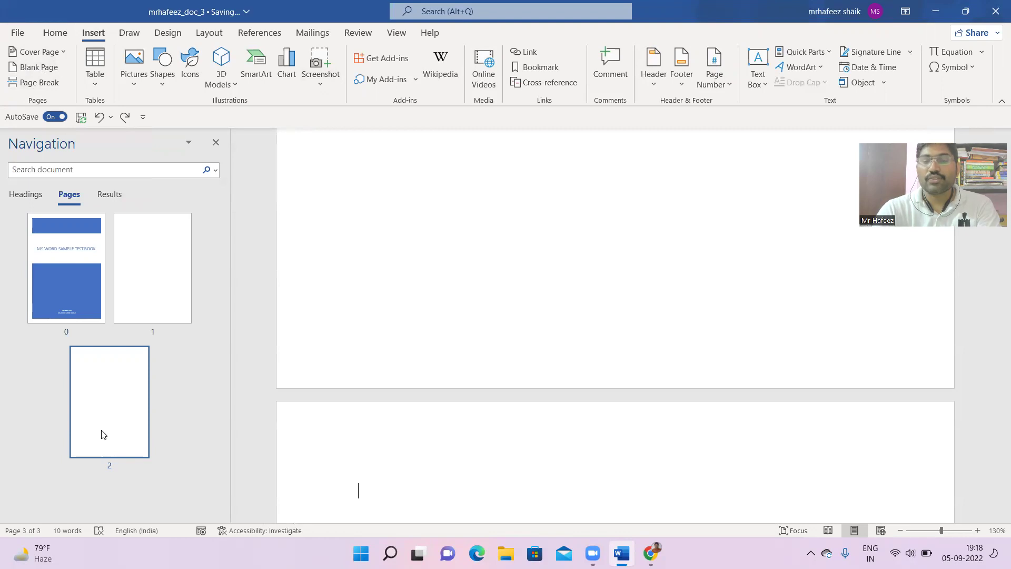
key("BackSpace")
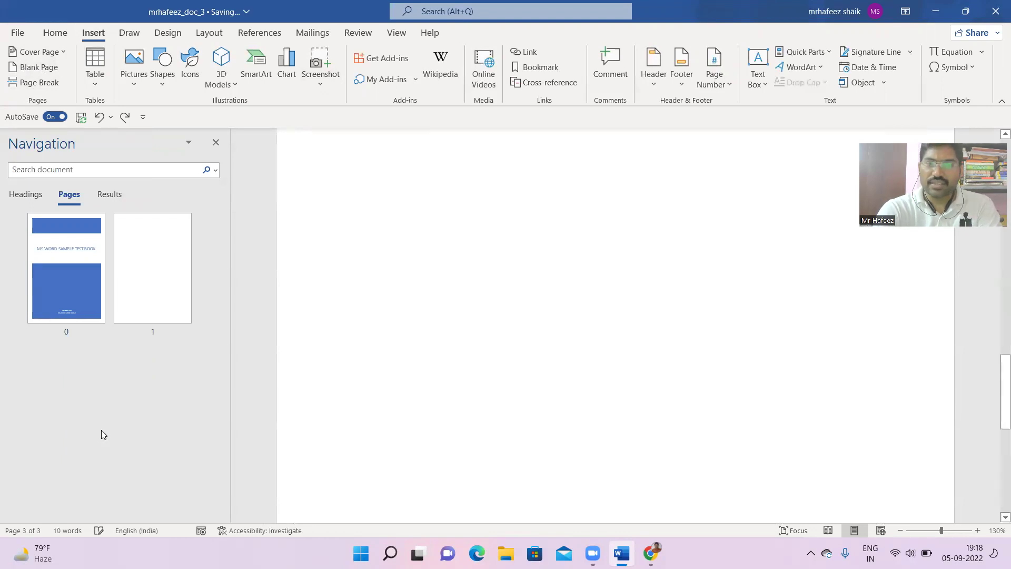
key("ctrl+Return")
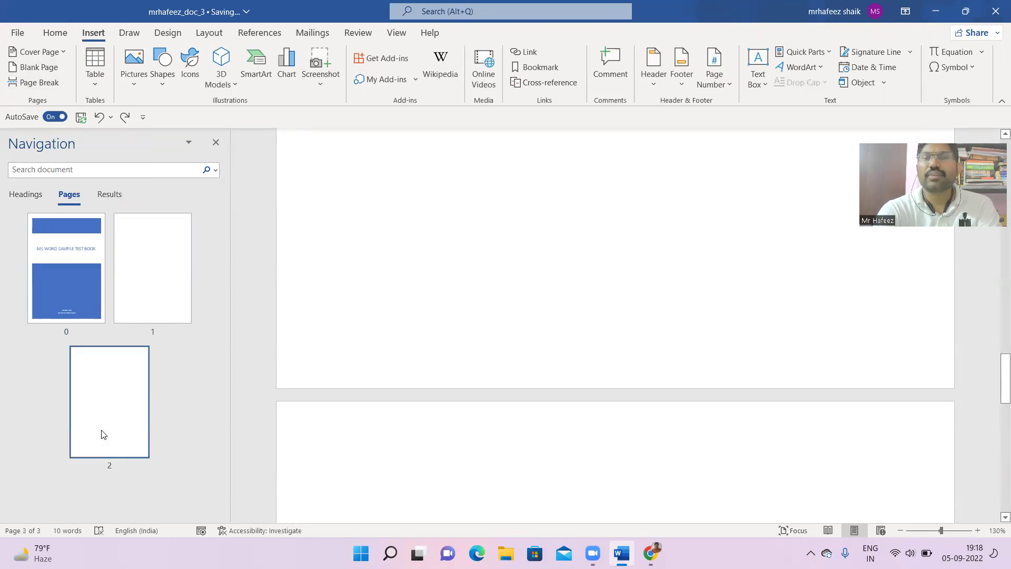
Insert a table with six columns and four rows on the new last page
key("ctrl+z")
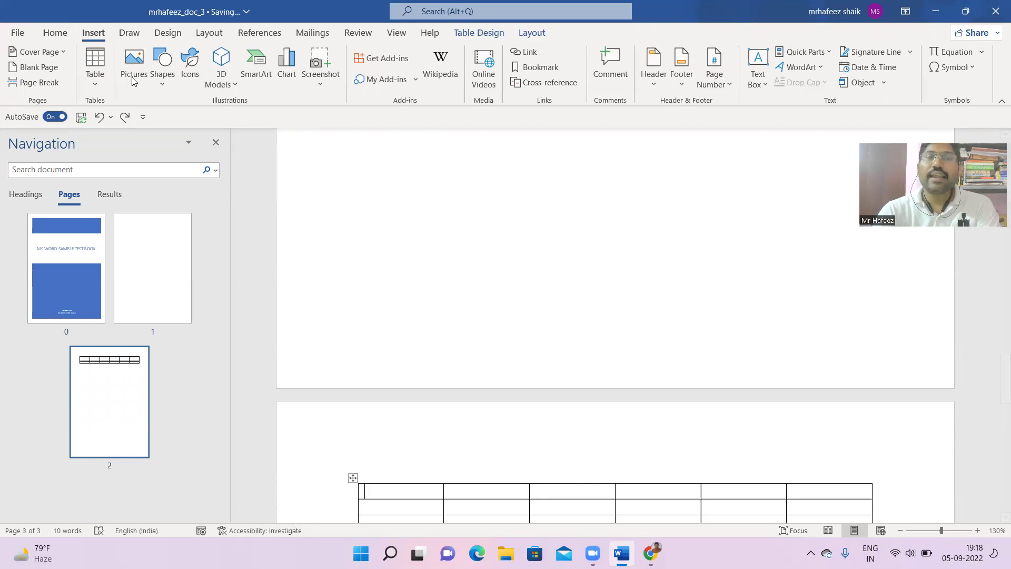
left_click(101, 86)
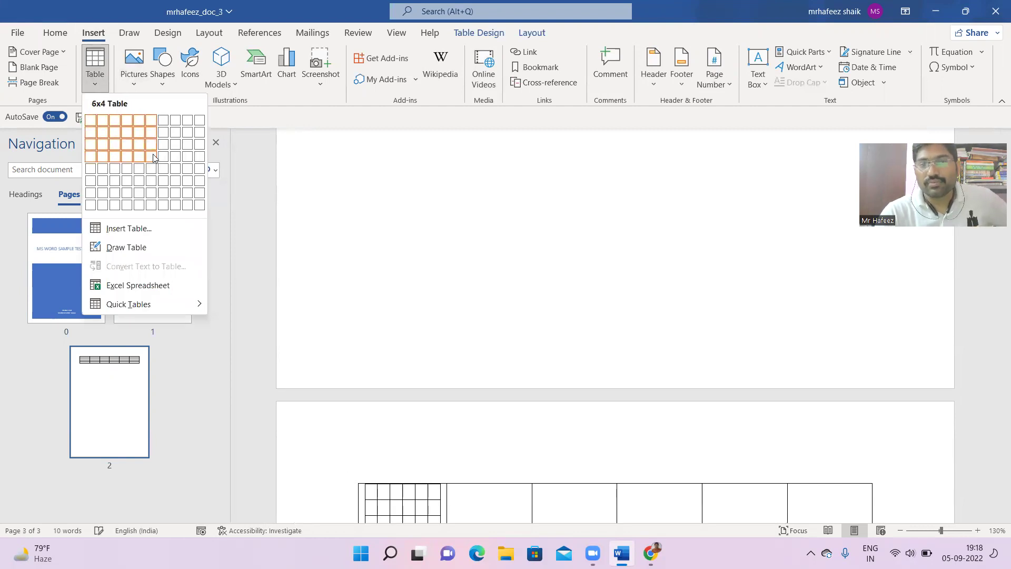
left_click(774, 438)
scroll(846, 408, "down", 2)
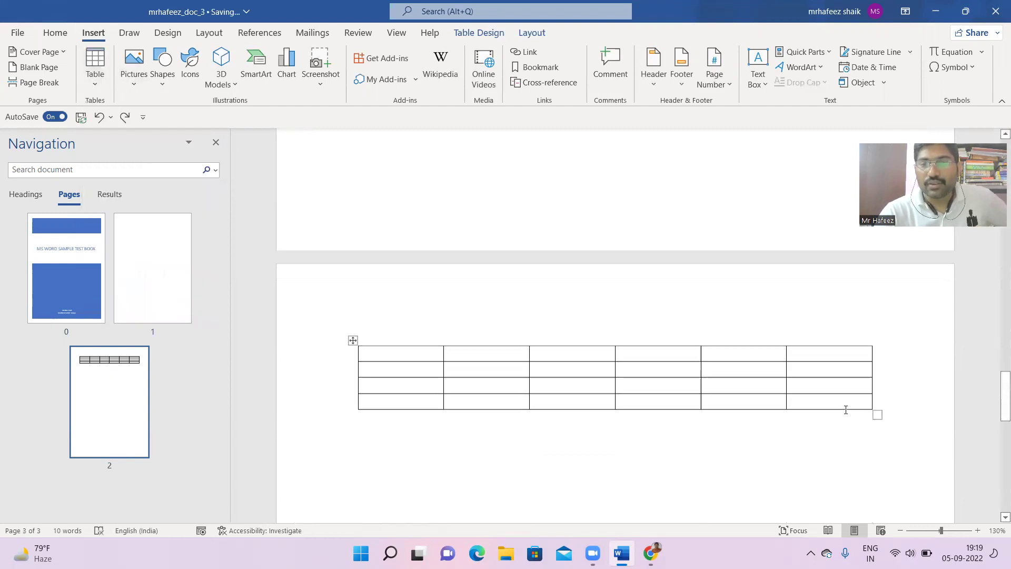
scroll(846, 409, "down", 1)
left_click(376, 422)
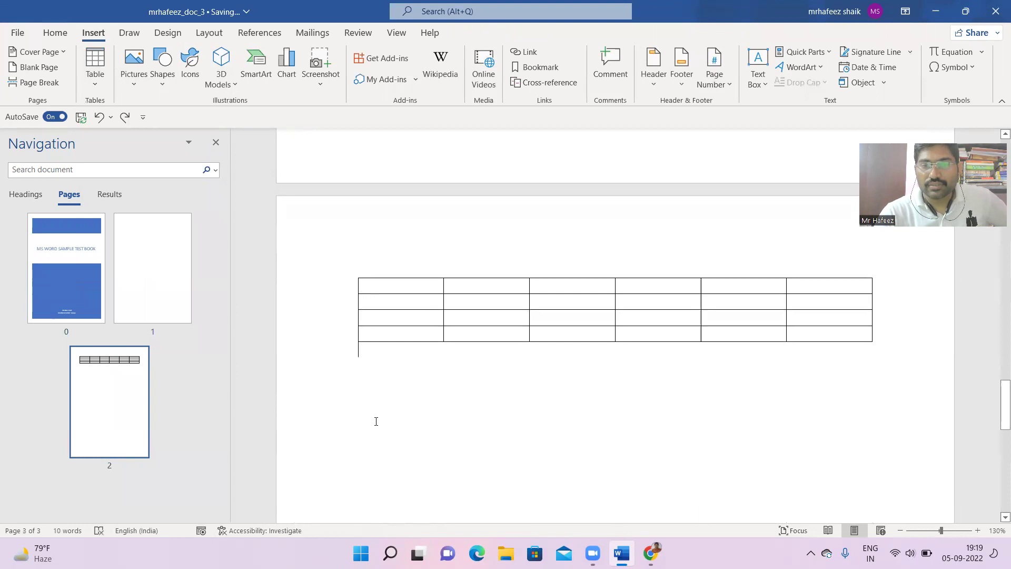
Highlight the table's columns one after another to count them
left_click(369, 274)
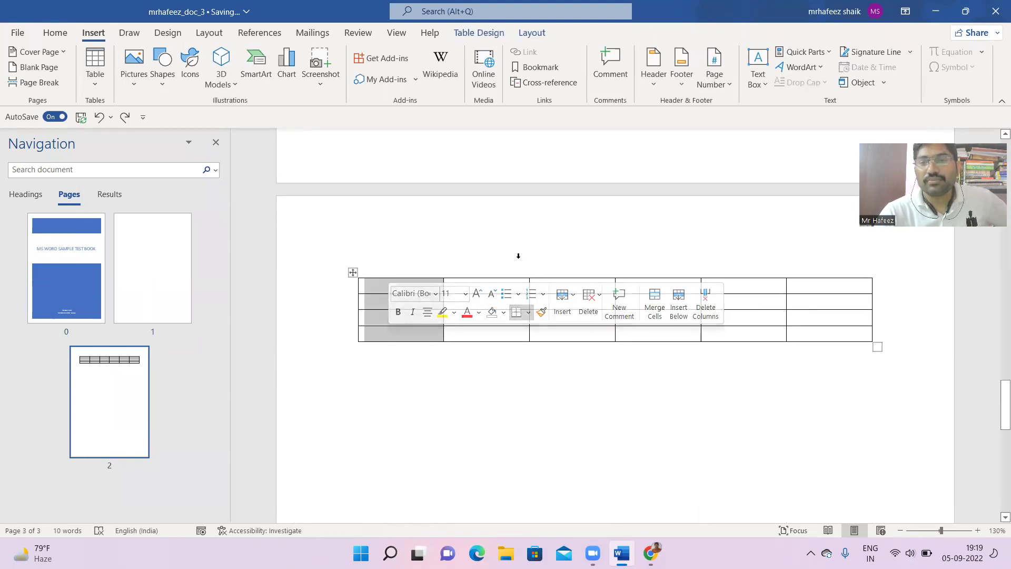
left_click(498, 279)
left_click(584, 283)
left_click_drag(584, 283, 596, 354)
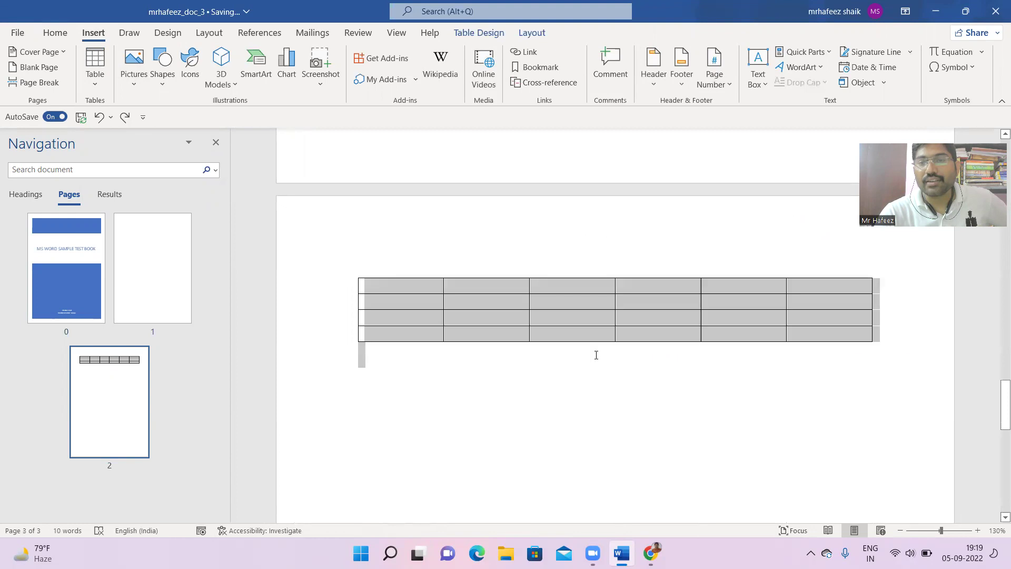
left_click_drag(583, 287, 586, 339)
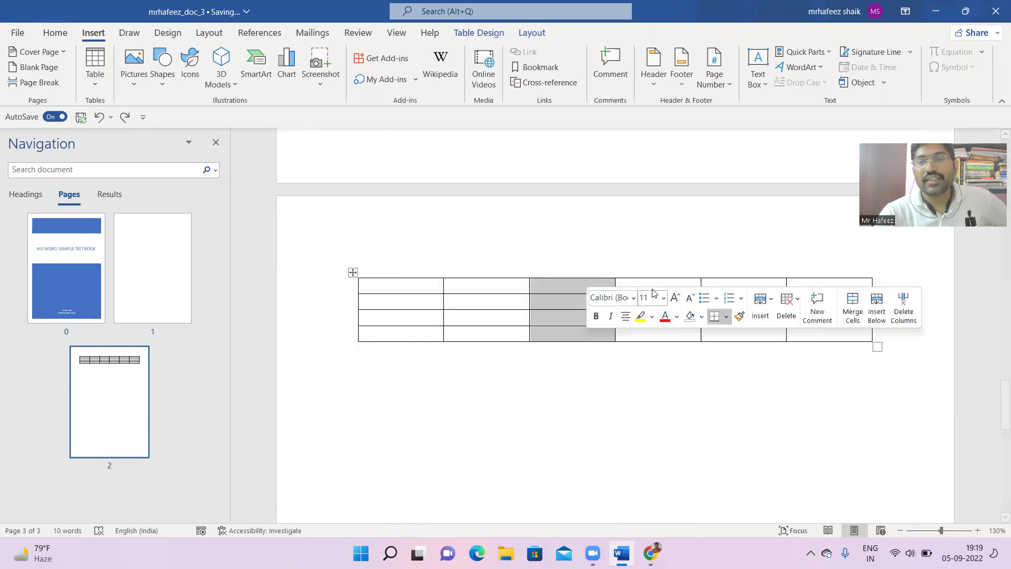
left_click_drag(657, 286, 663, 334)
left_click(744, 274)
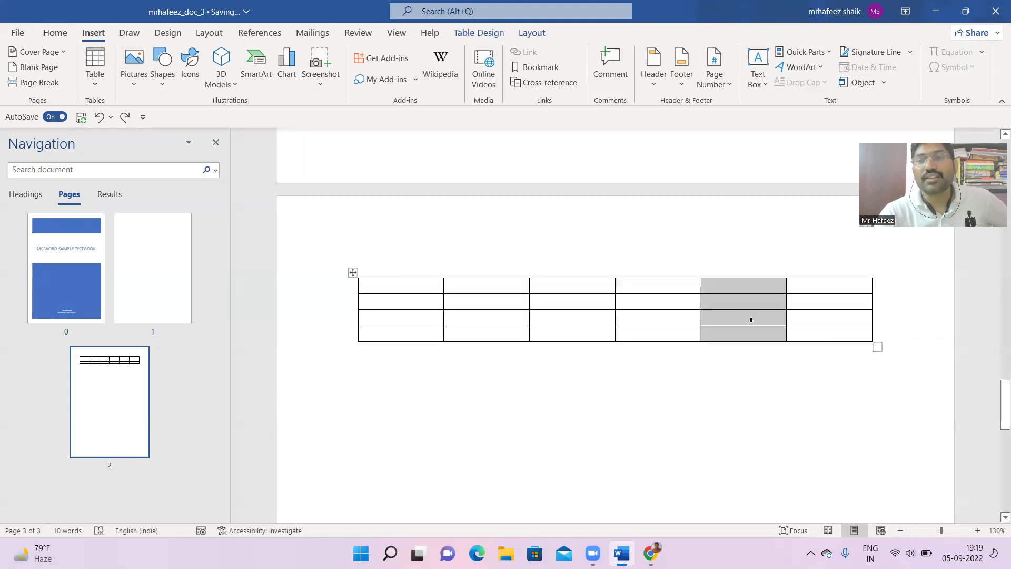
left_click(826, 273)
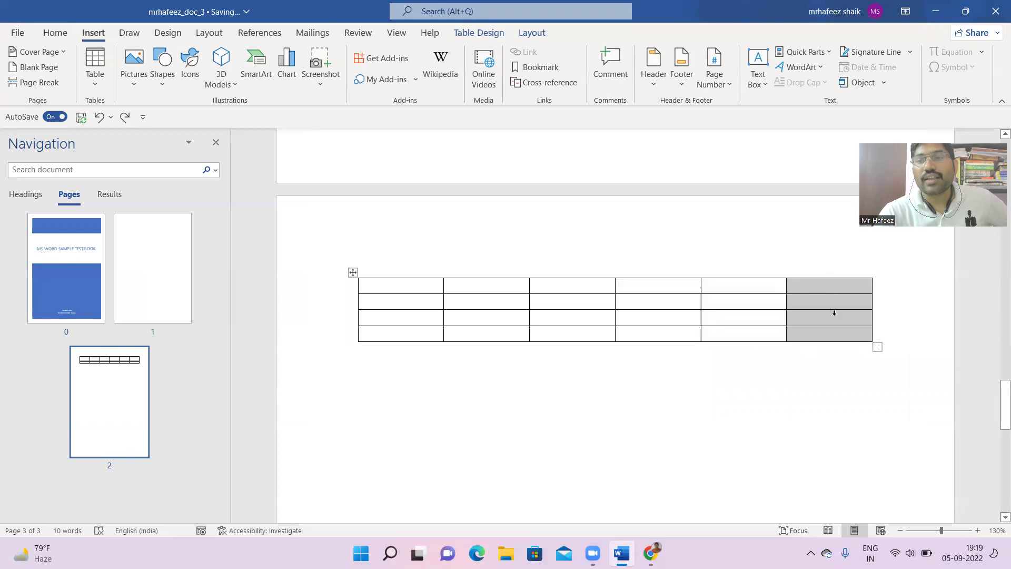
Number the cells of the table's first row from 1 to 6
left_click(383, 281)
type("1")
key("Tab")
type("2")
key("Tab")
type("3")
key("Tab")
type("4")
key("Tab")
type("5")
key("Tab")
type("6")
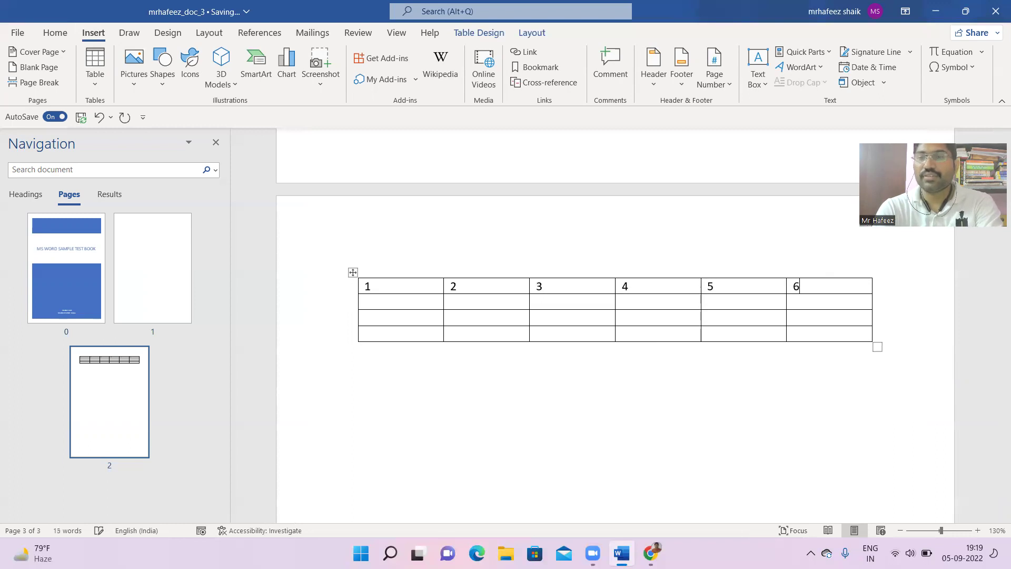
Number the remaining cells of the first column 2, 3 and 4
key("Left")
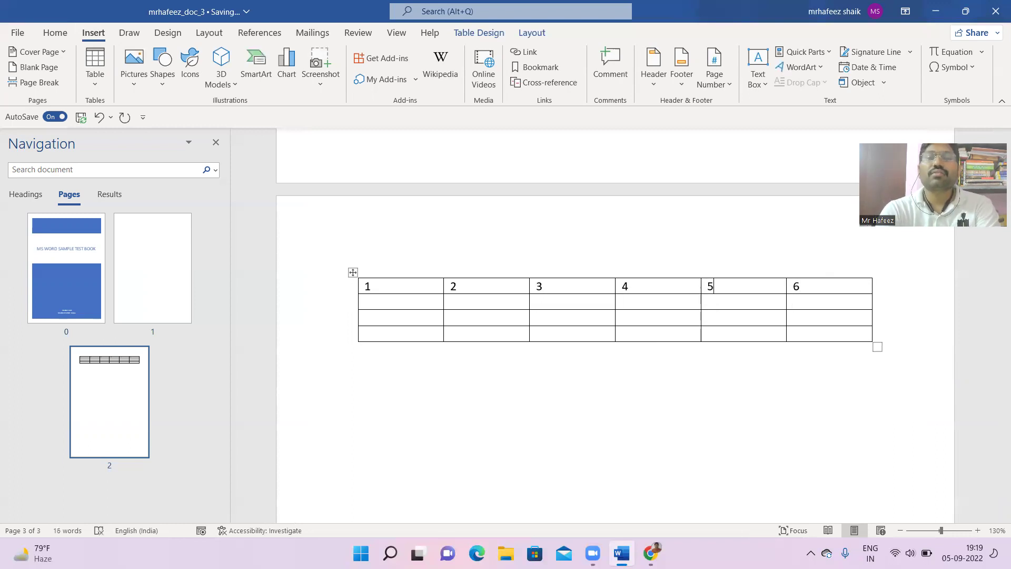
key("Tab")
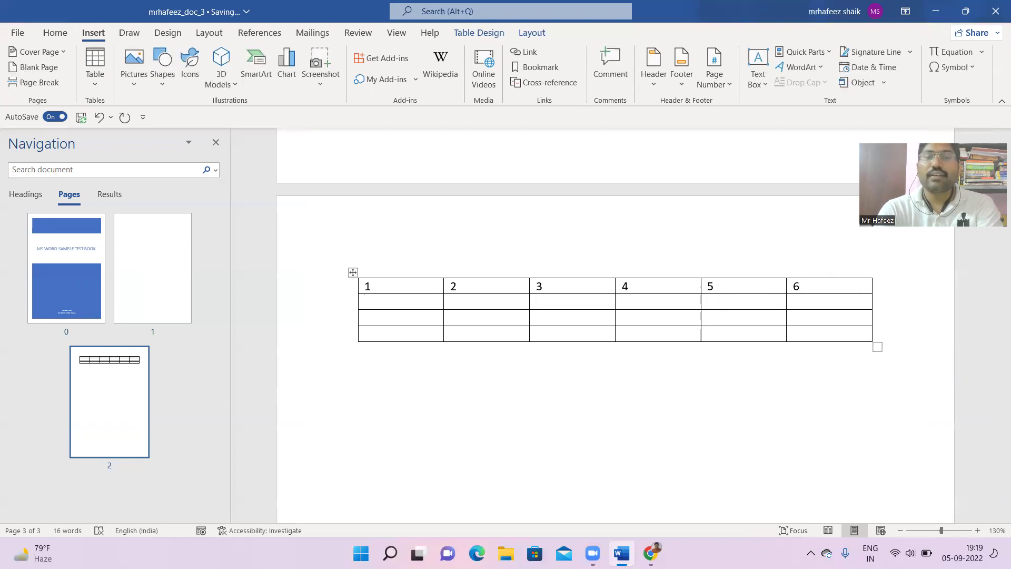
type("2")
key("Down")
type("3")
key("Down")
type("4")
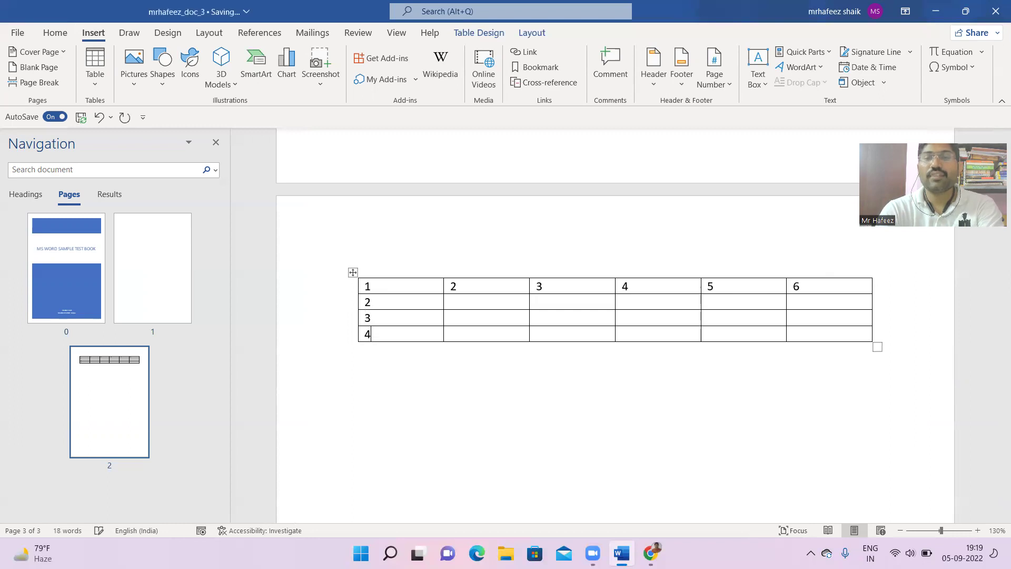
Select all the table's cells, starting with the last row and extending up to the first row
key("shift+Right")
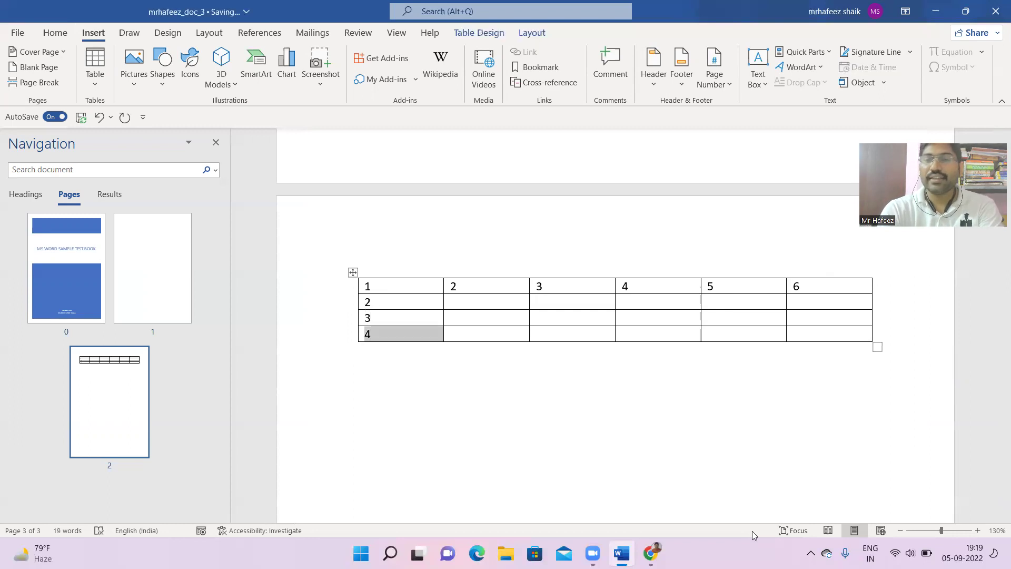
key("shift+Right")
key("shift+Right")
key("shift+Right")
key("shift+Right")
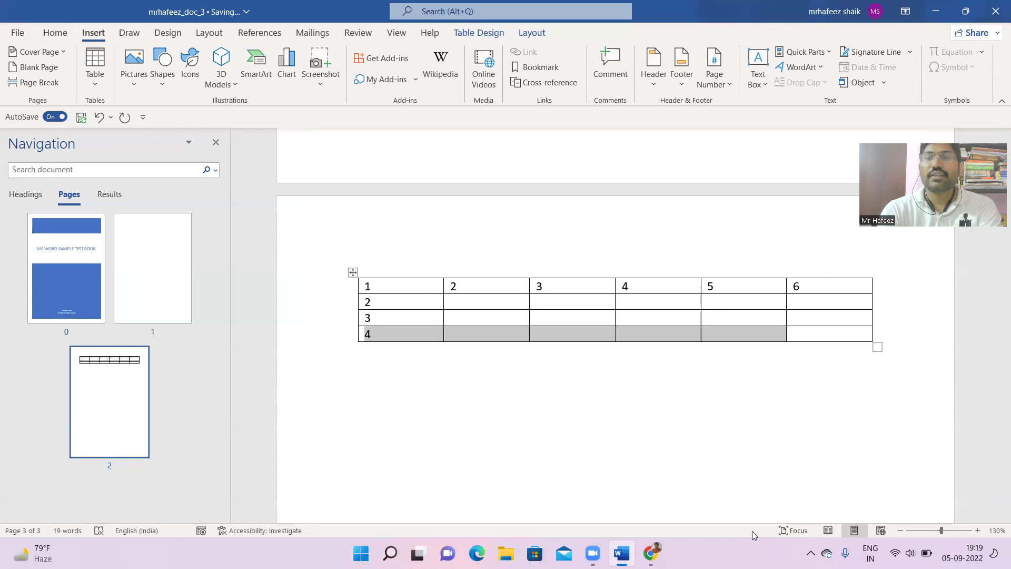
key("shift+Right")
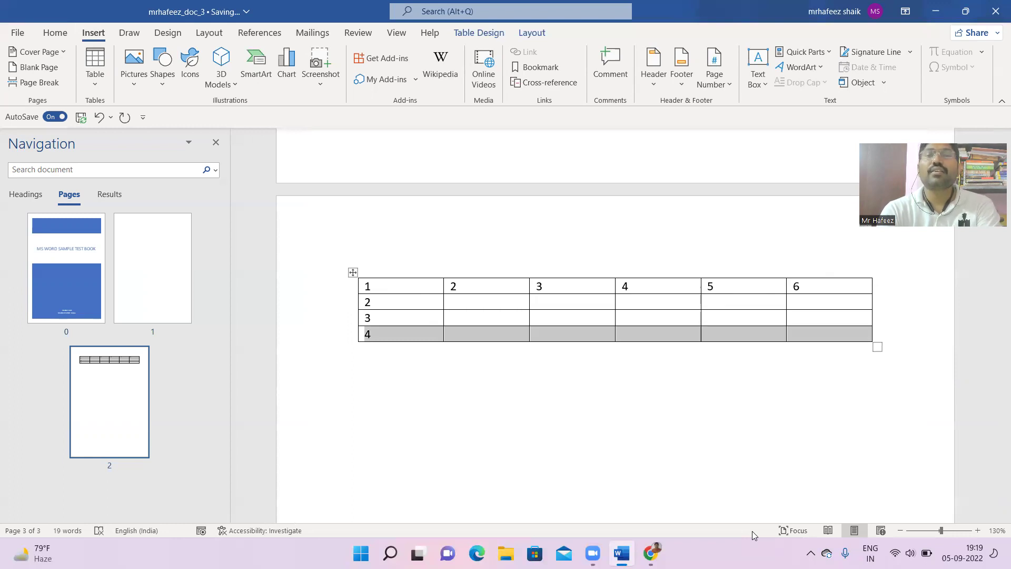
key("shift+Up")
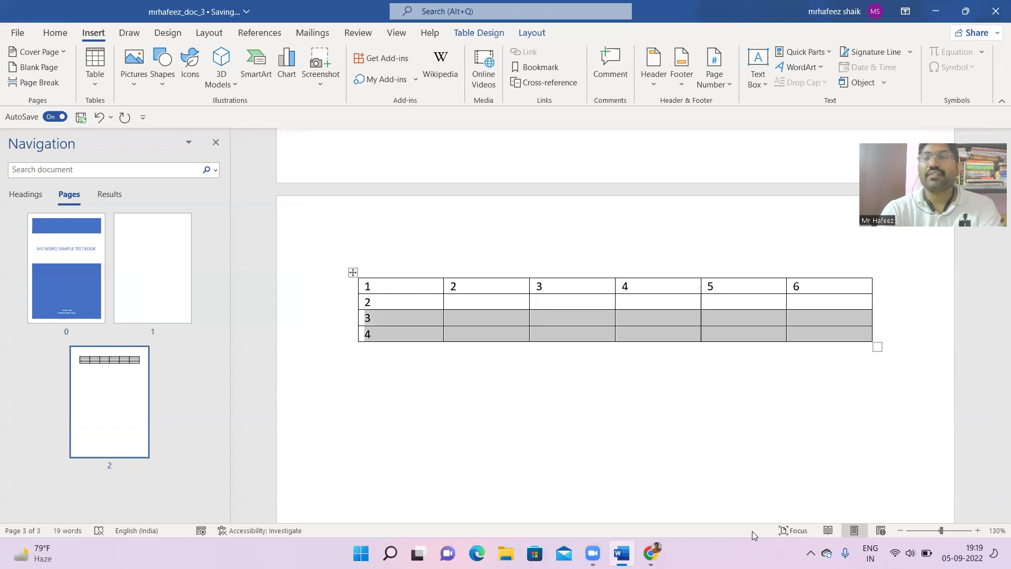
key("shift+Up")
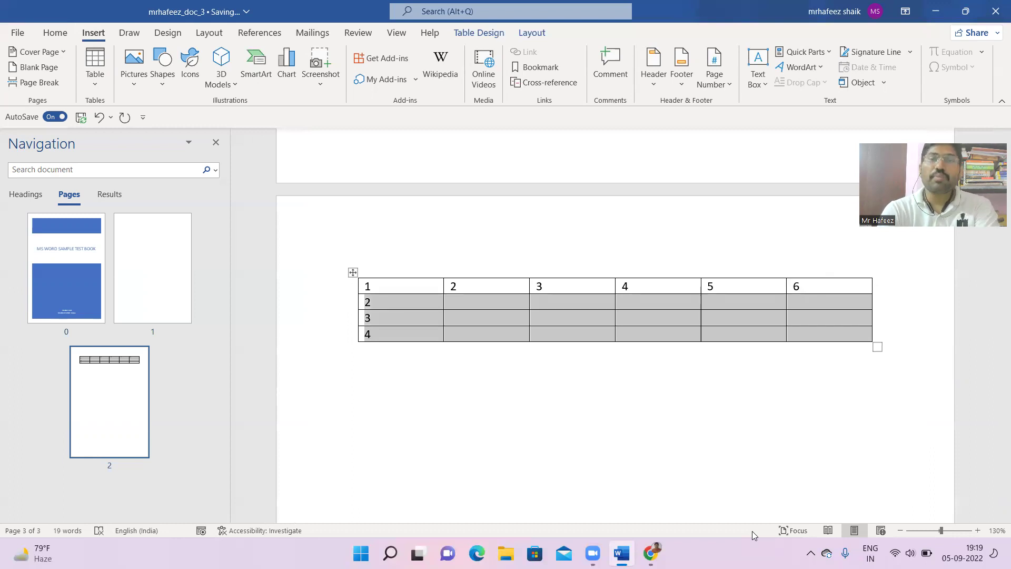
key("shift+Up")
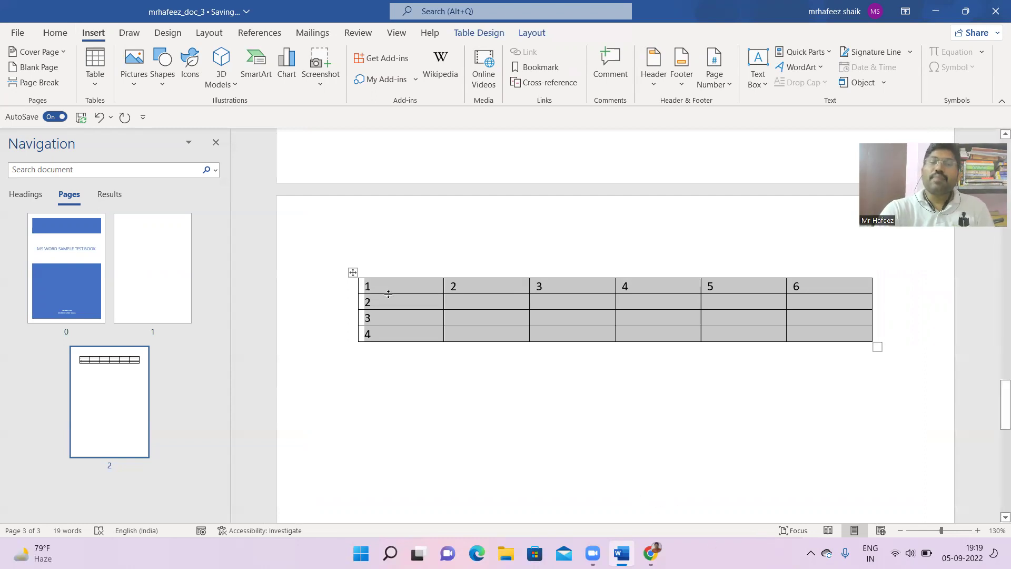
Add a row below the table's last row and enter 5 in its first cell
left_click(383, 288)
left_click(373, 375)
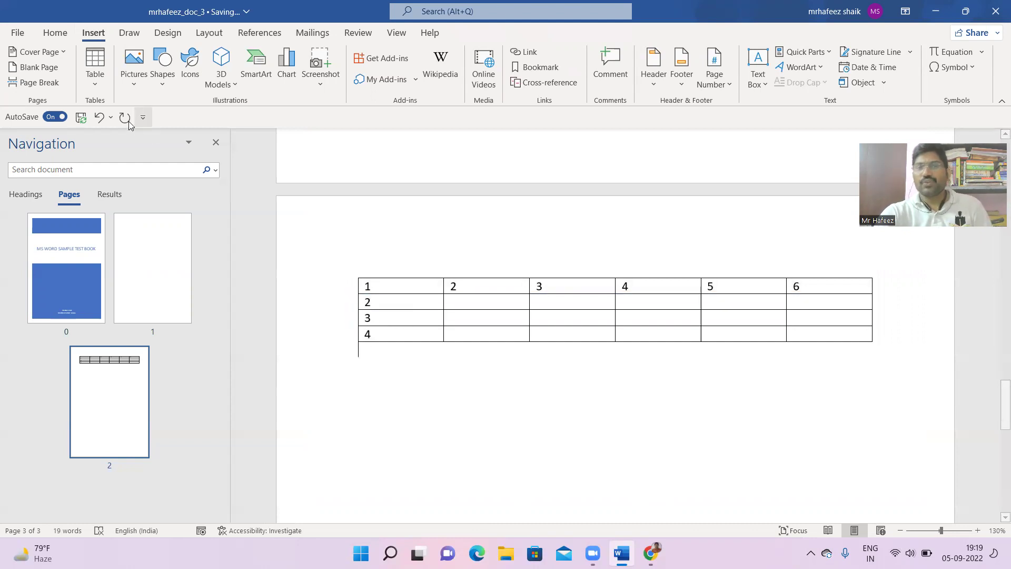
left_click(406, 333)
right_click(406, 333)
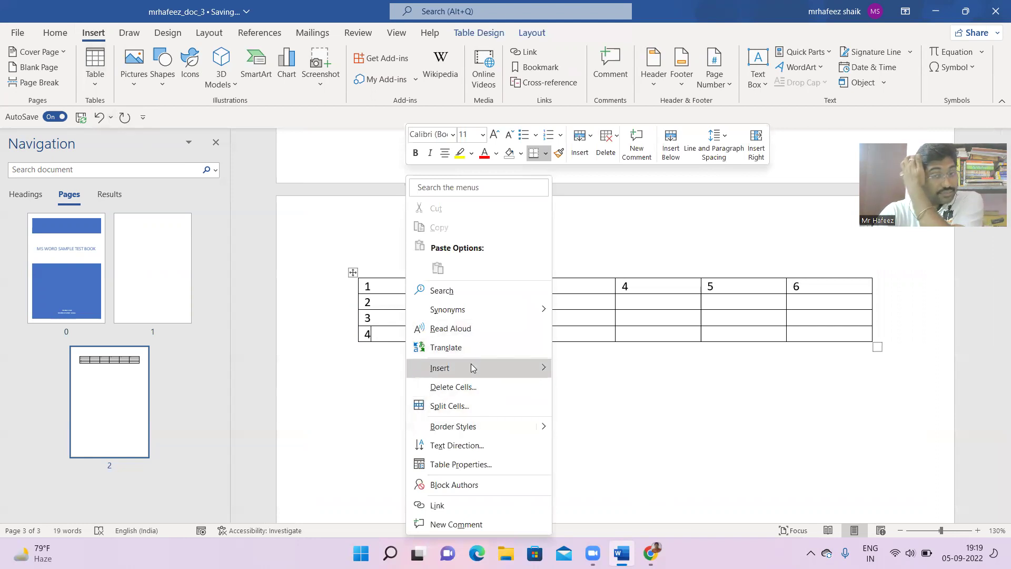
mouse_move(471, 366)
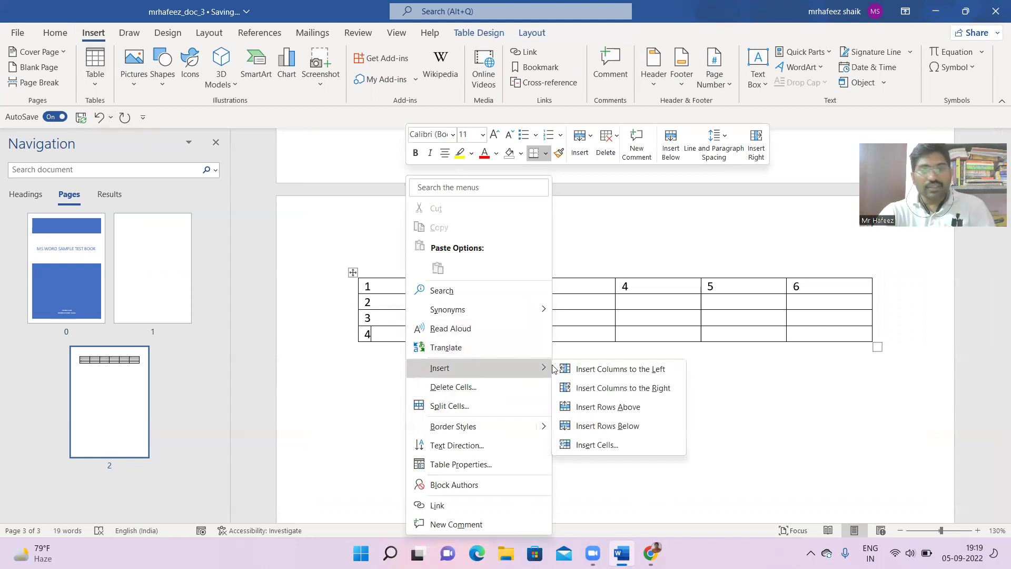
left_click(632, 426)
left_click(392, 353)
type("5")
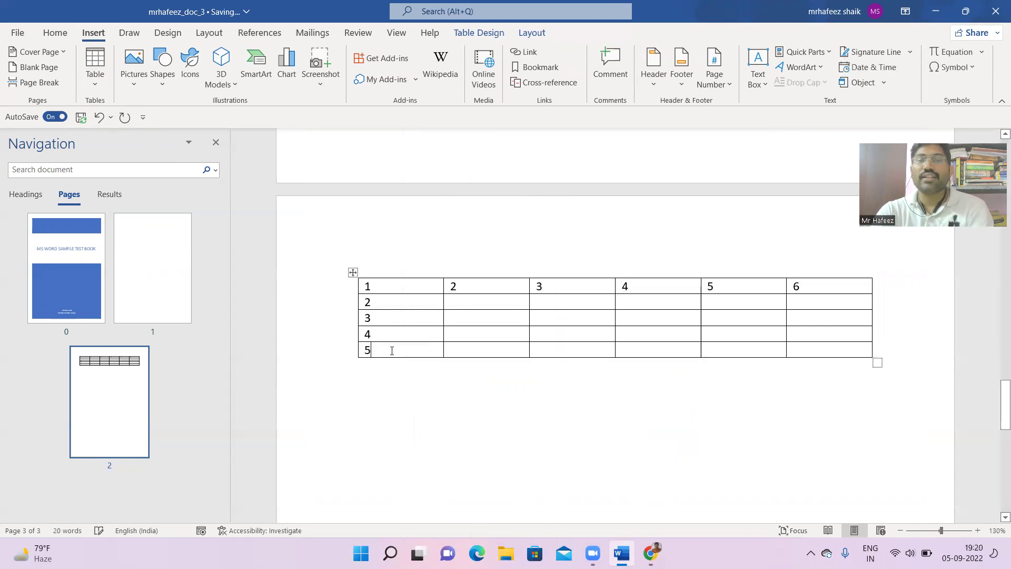
left_click(384, 372)
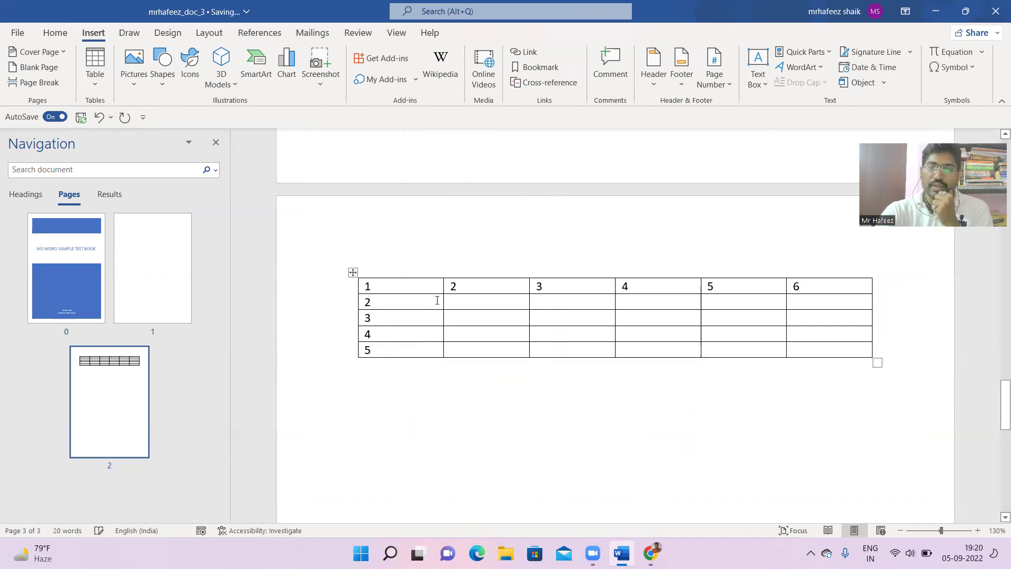
Add a column to the right of the table's sixth column and enter 7 in its first-row cell
left_click(839, 283)
right_click(837, 287)
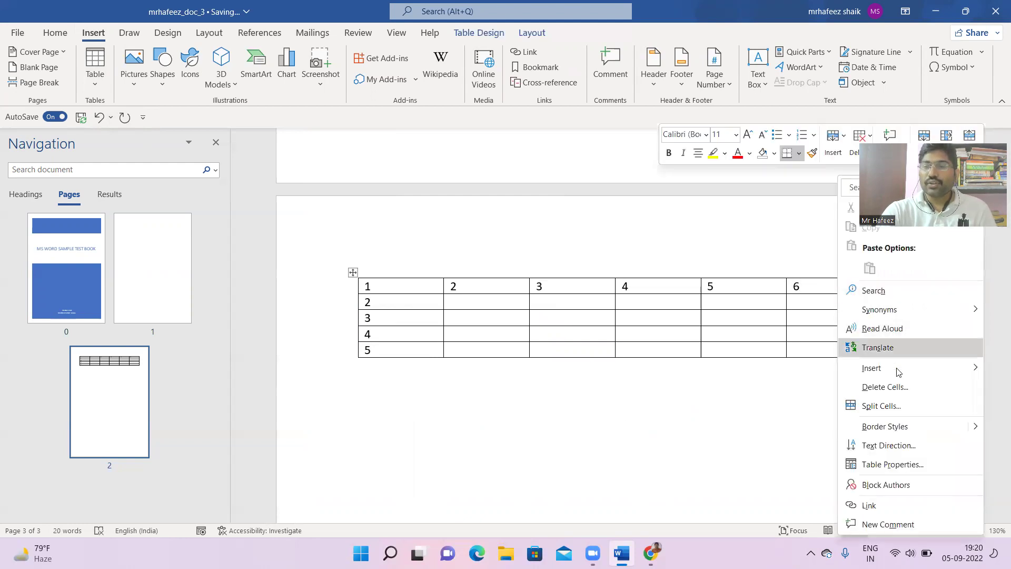
mouse_move(912, 373)
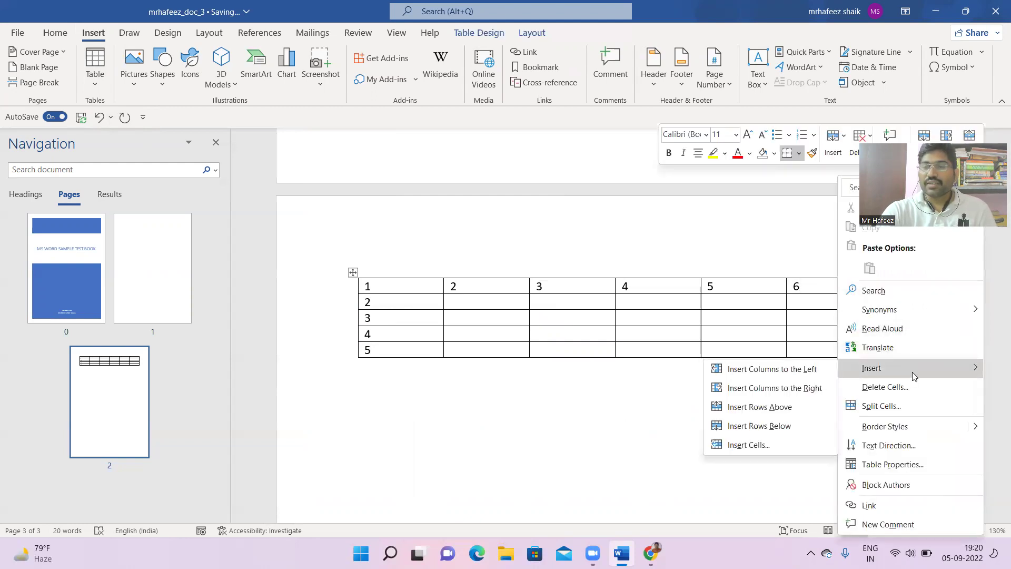
left_click(778, 388)
left_click(851, 288)
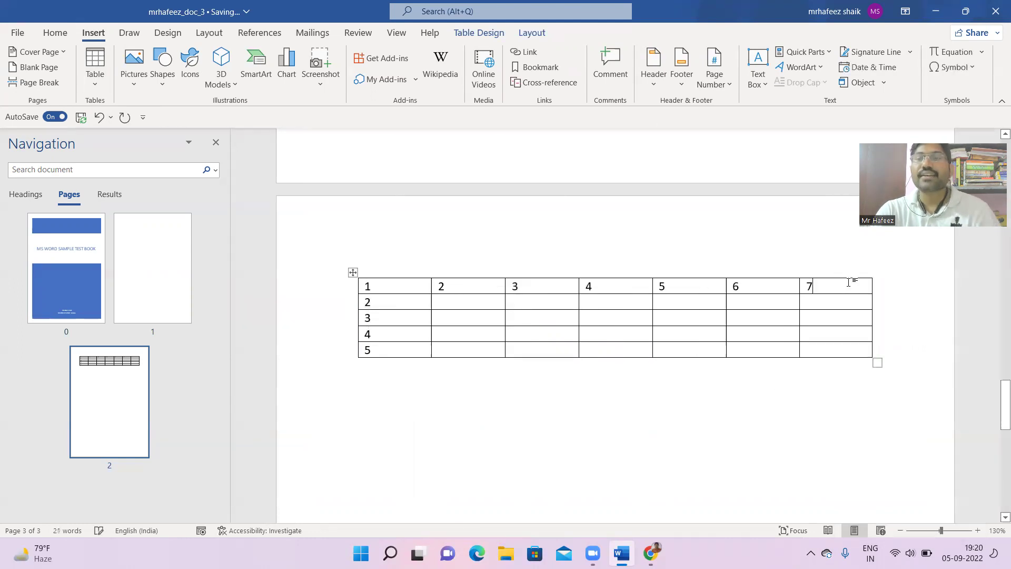
left_click(607, 412)
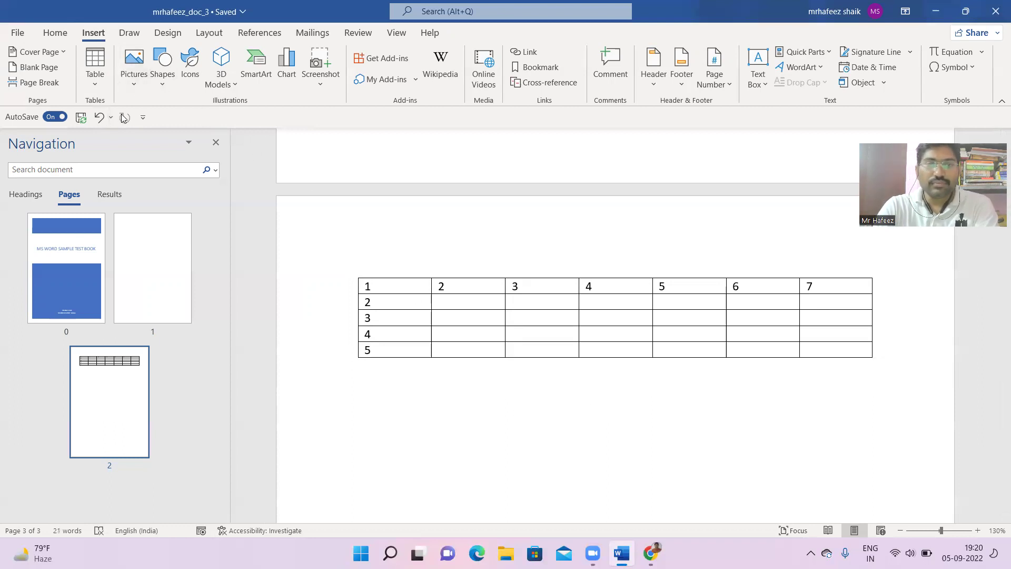
left_click(135, 83)
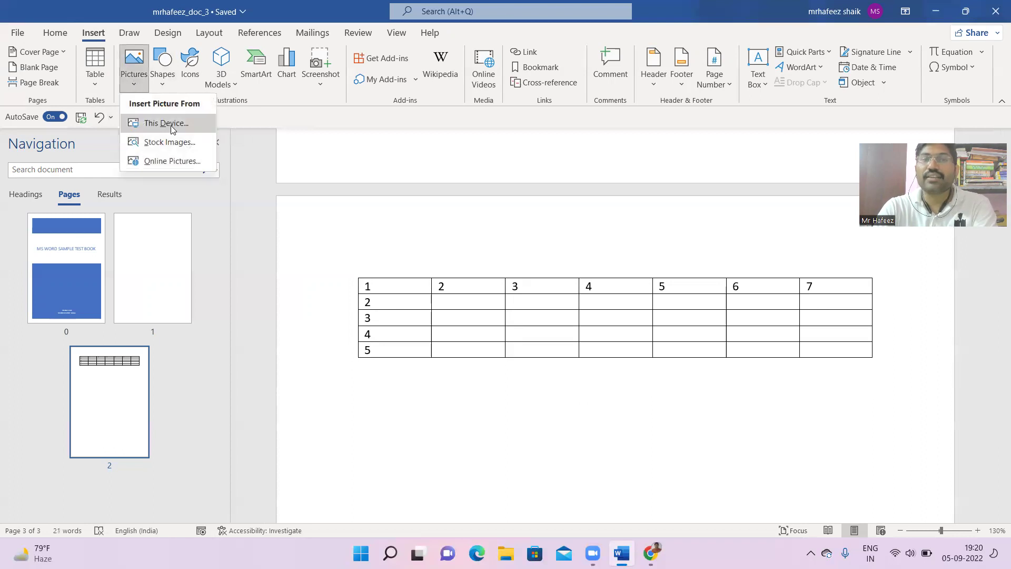
left_click(179, 144)
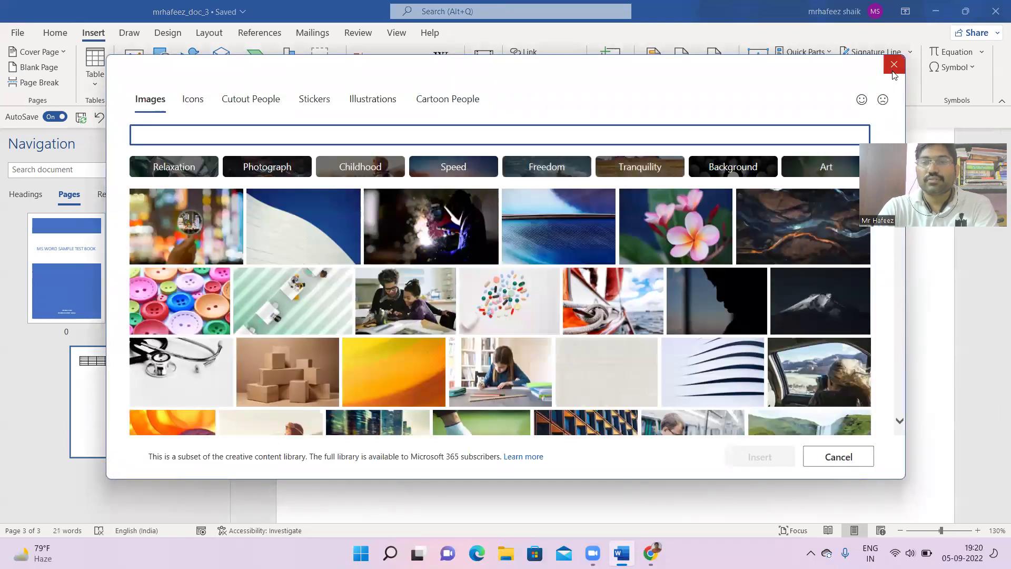
left_click(894, 64)
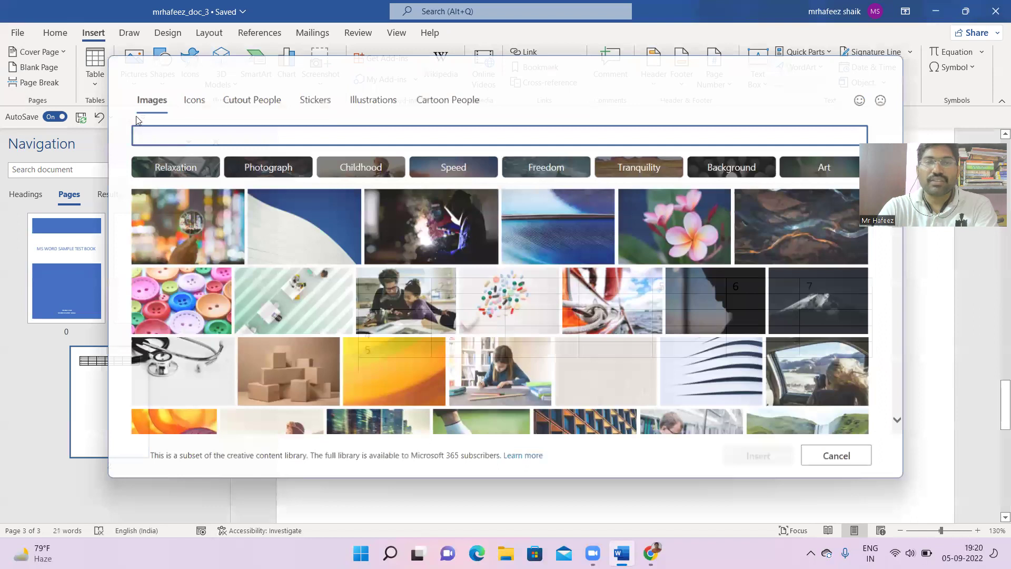
Insert the thumbs-up portrait picture from this device's Downloads folder below the table
left_click(137, 84)
key("Escape")
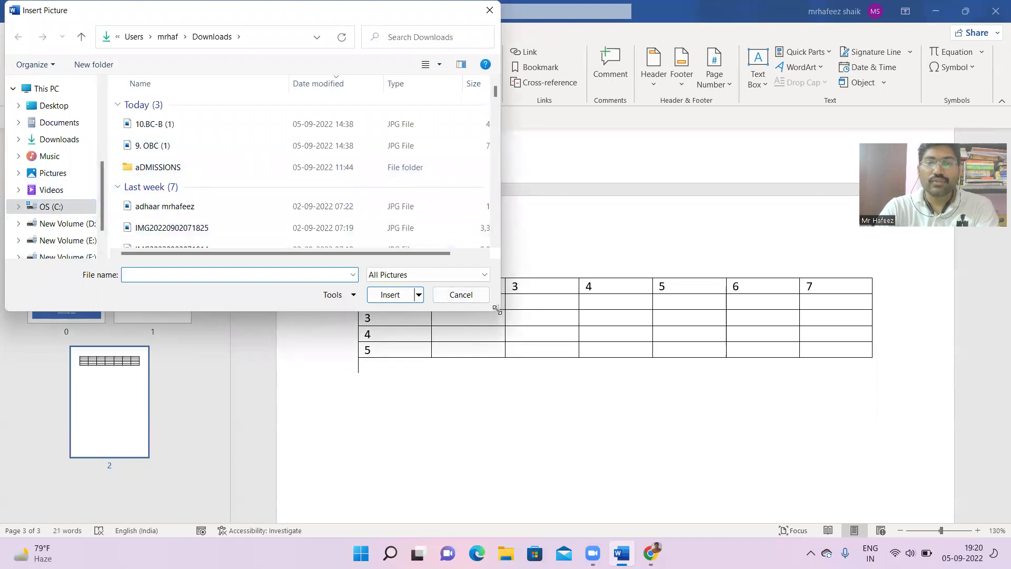
left_click_drag(498, 309, 678, 422)
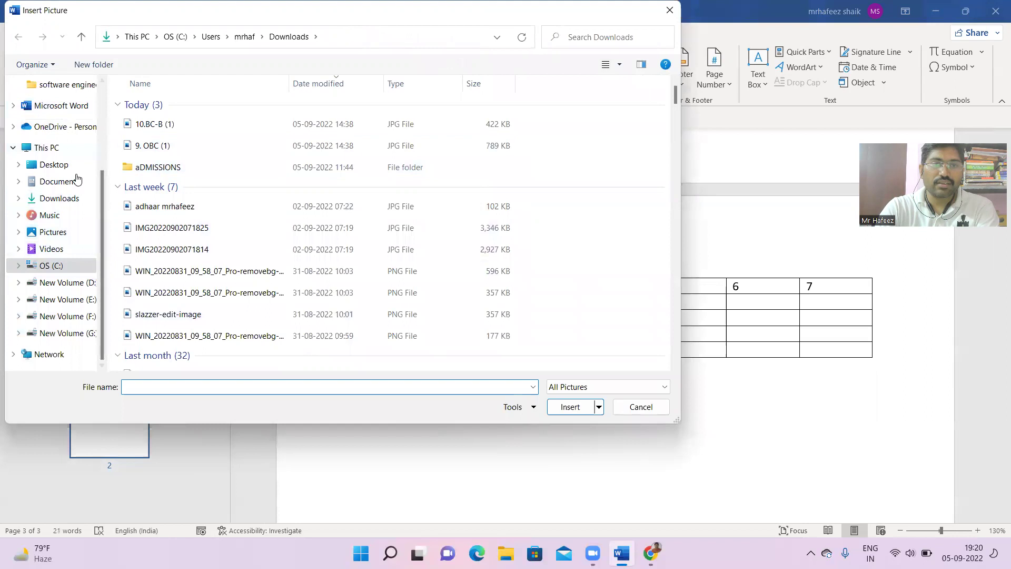
scroll(94, 179, "up", 5)
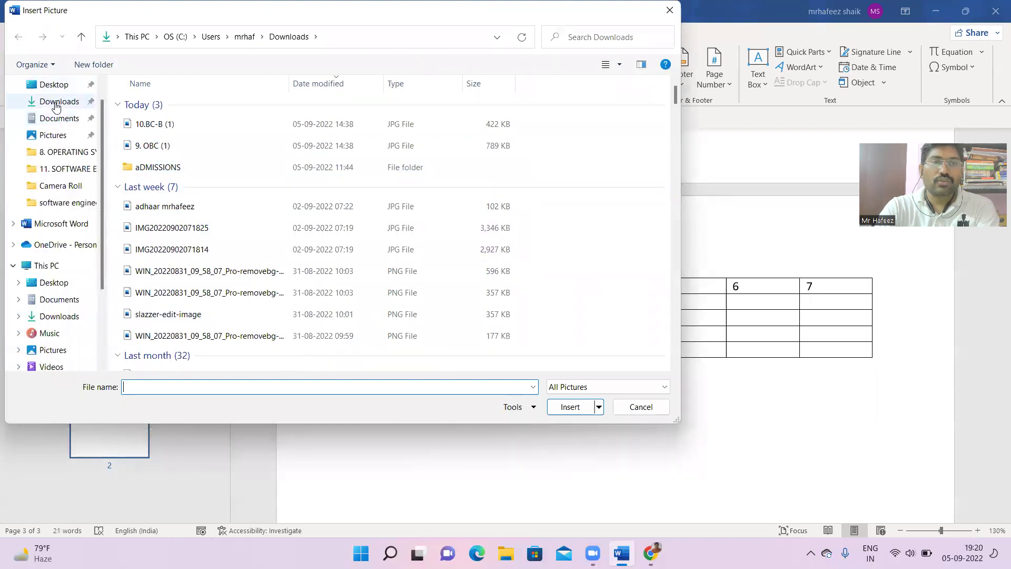
left_click(56, 103)
scroll(466, 170, "down", 5)
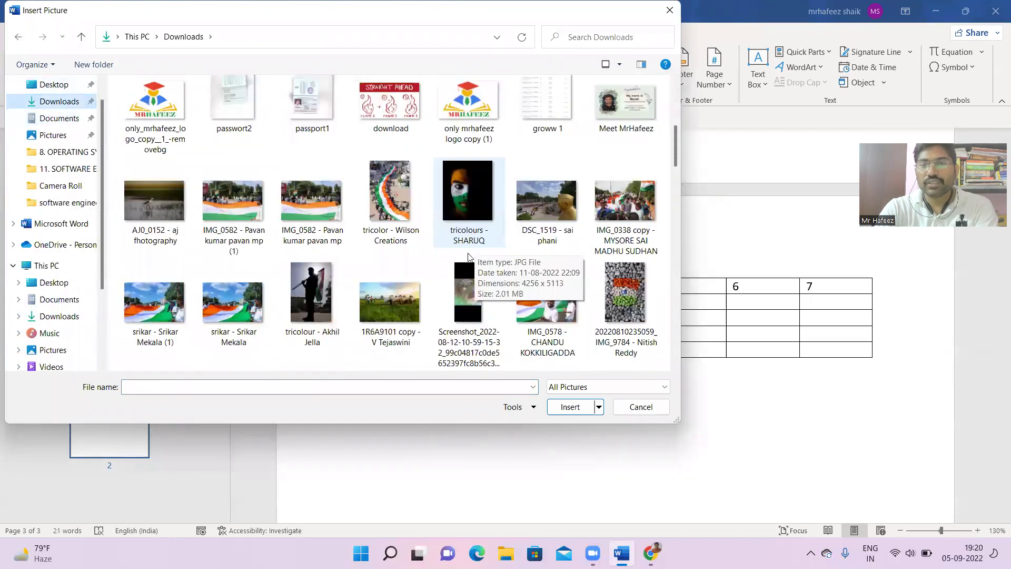
scroll(464, 215, "up", 5)
double_click(404, 217)
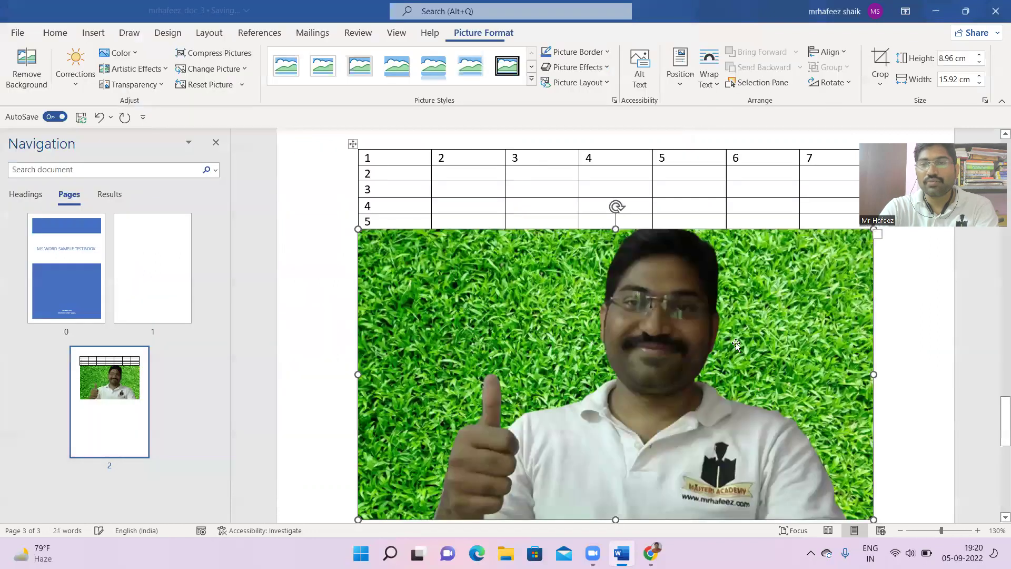
Correct the inserted picture to Brightness +40% and Contrast 0% (Normal)
scroll(667, 283, "down", 2)
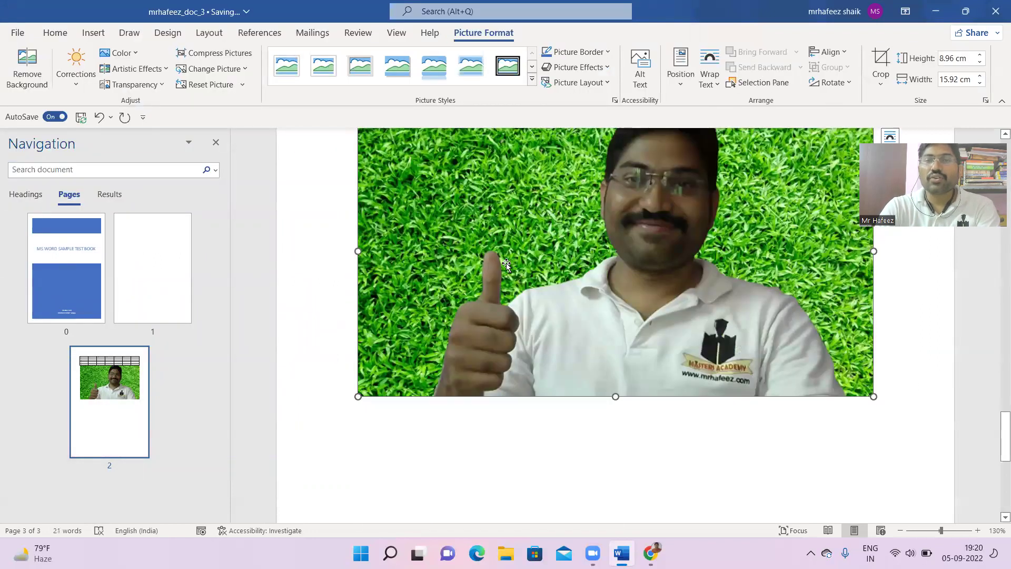
left_click(120, 52)
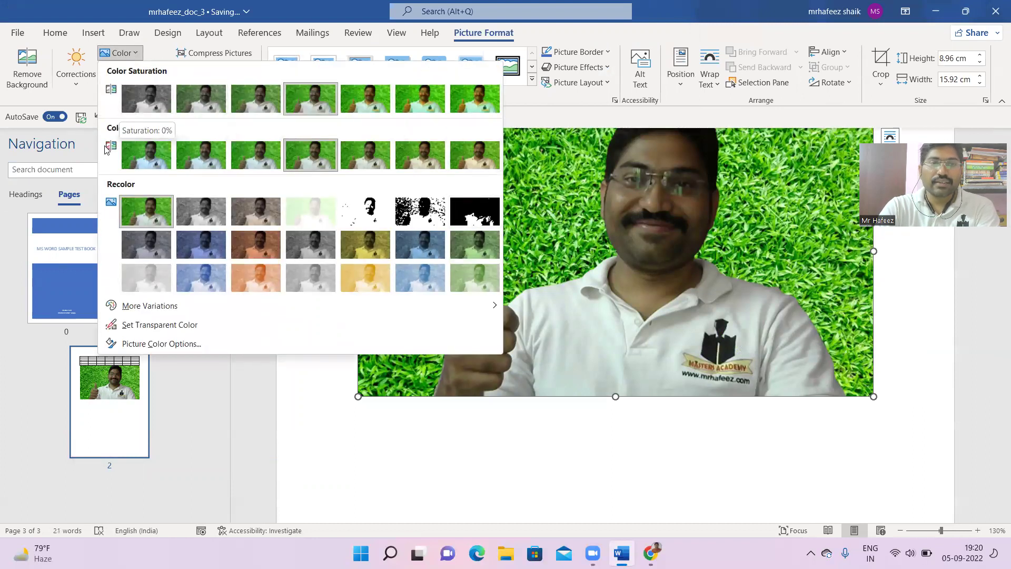
left_click(89, 62)
left_click(85, 71)
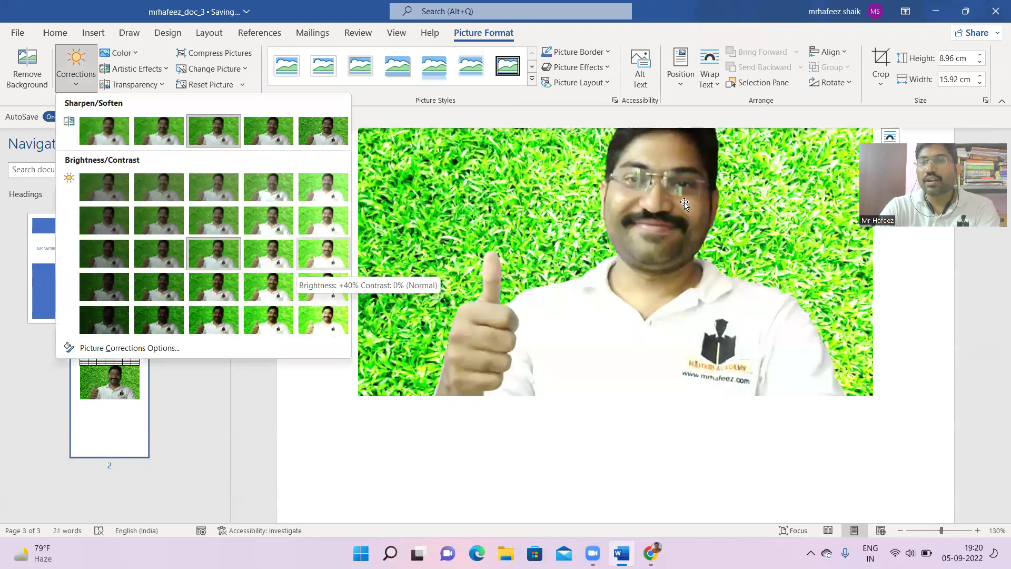
left_click(323, 253)
Try higher-contrast correction presets on the picture, and return it to Brightness +40% and Contrast 0%
left_click(76, 67)
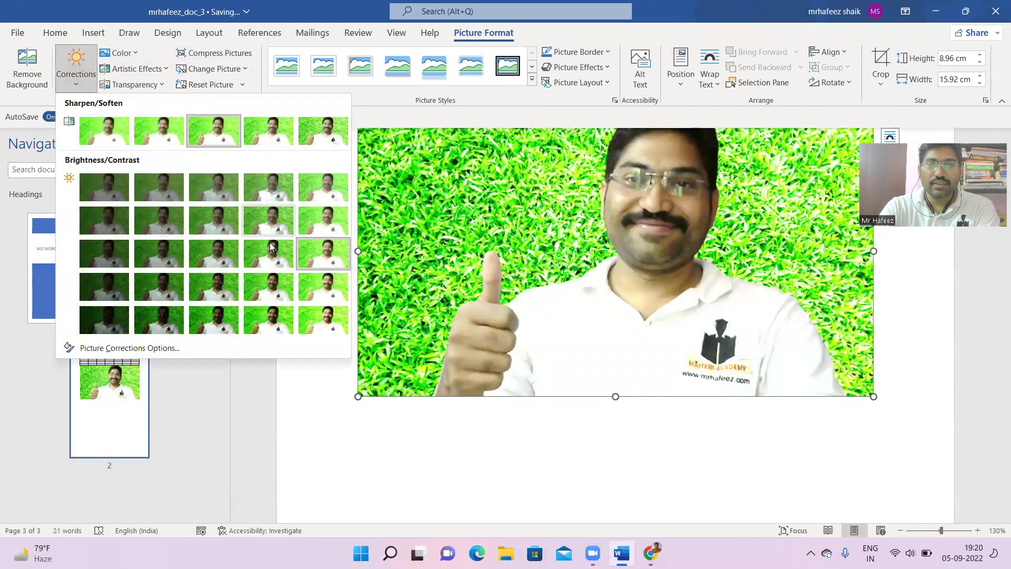
left_click(324, 320)
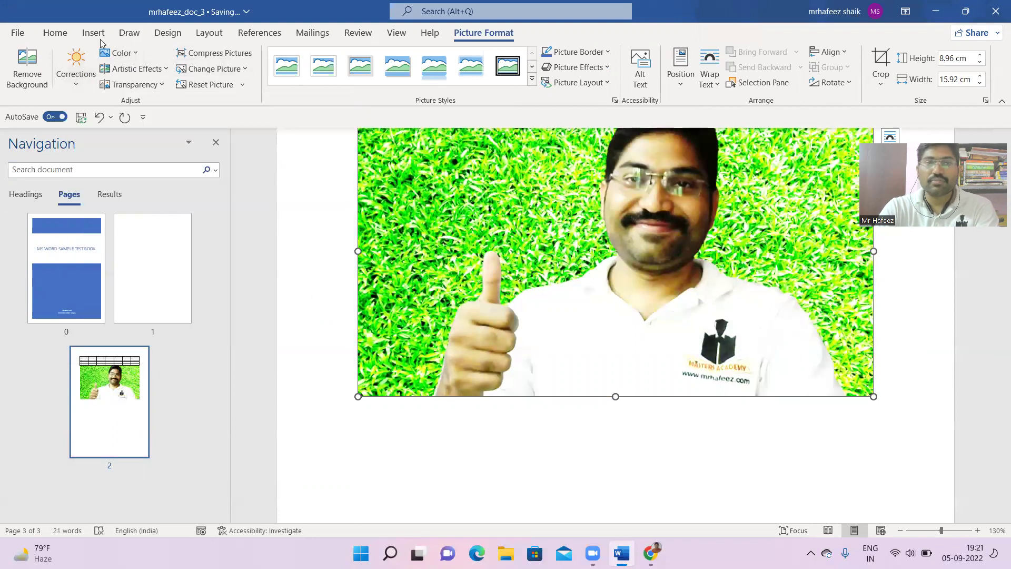
left_click(75, 67)
left_click(329, 296)
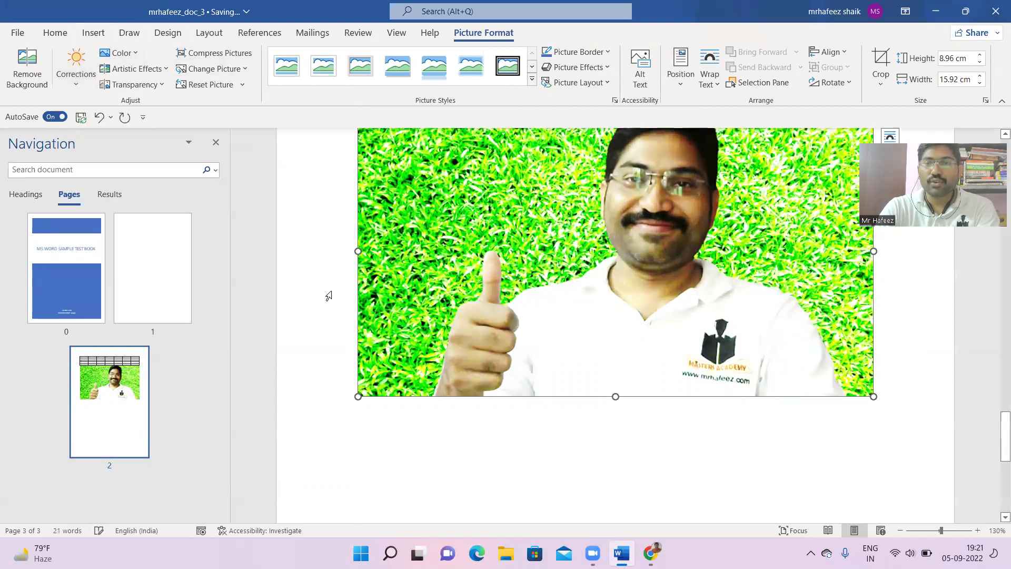
left_click(76, 67)
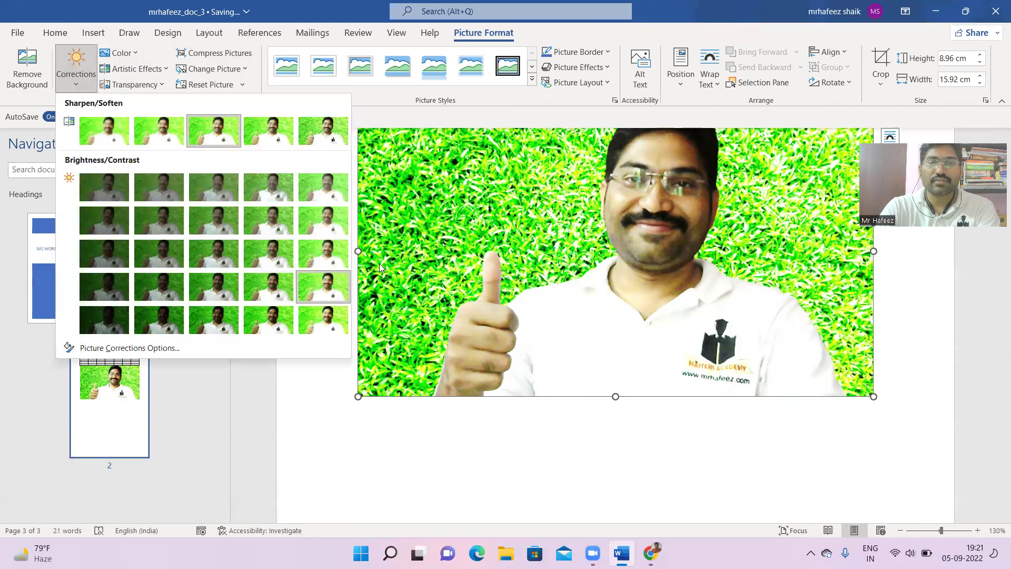
left_click(330, 255)
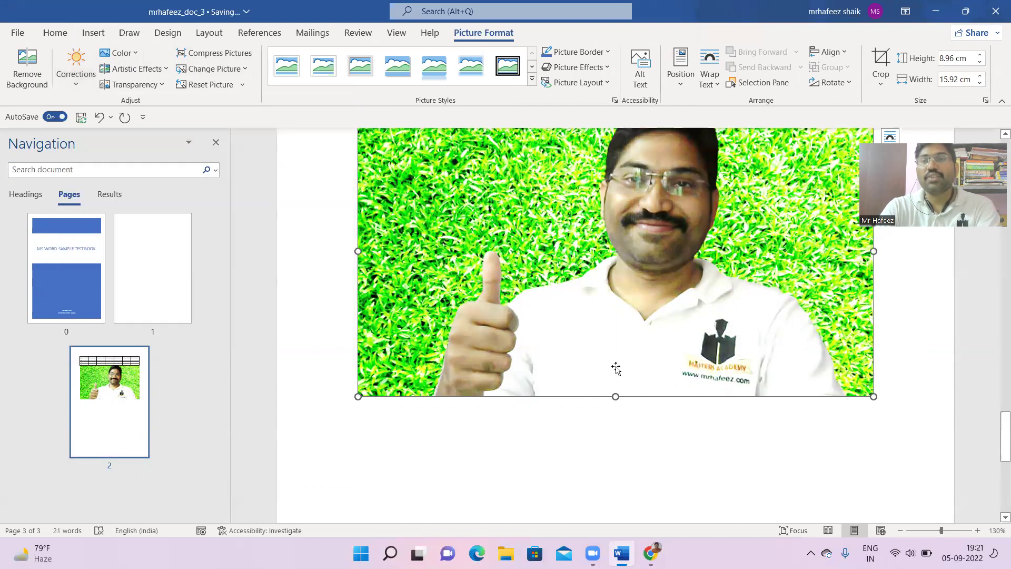
Try a dark yellow recolor on the picture and undo it
left_click(131, 55)
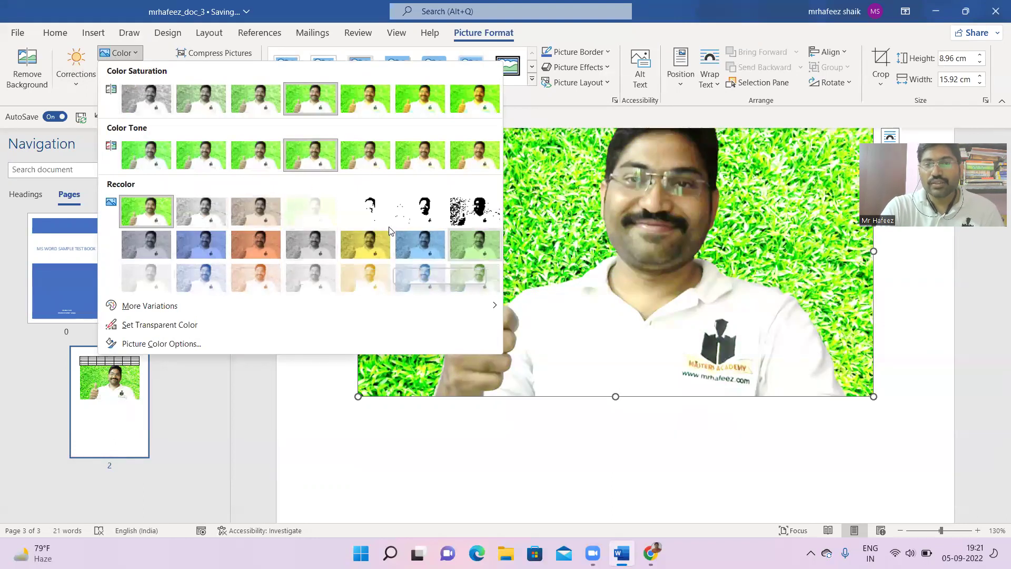
left_click(371, 246)
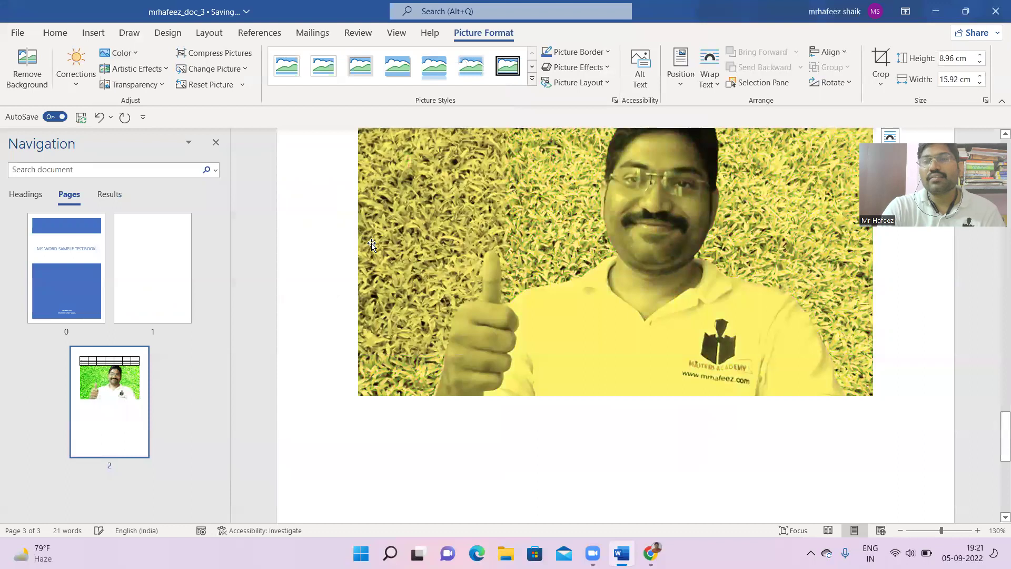
key("ctrl+z")
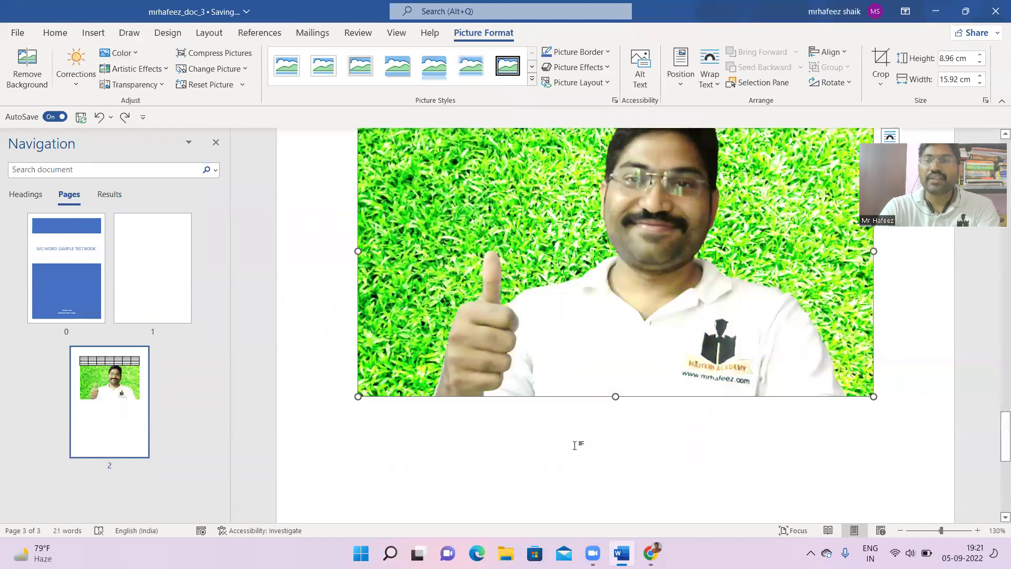
Draw an oval shape about 4.5 cm wide and 3.8 cm high below the picture
left_click(900, 406)
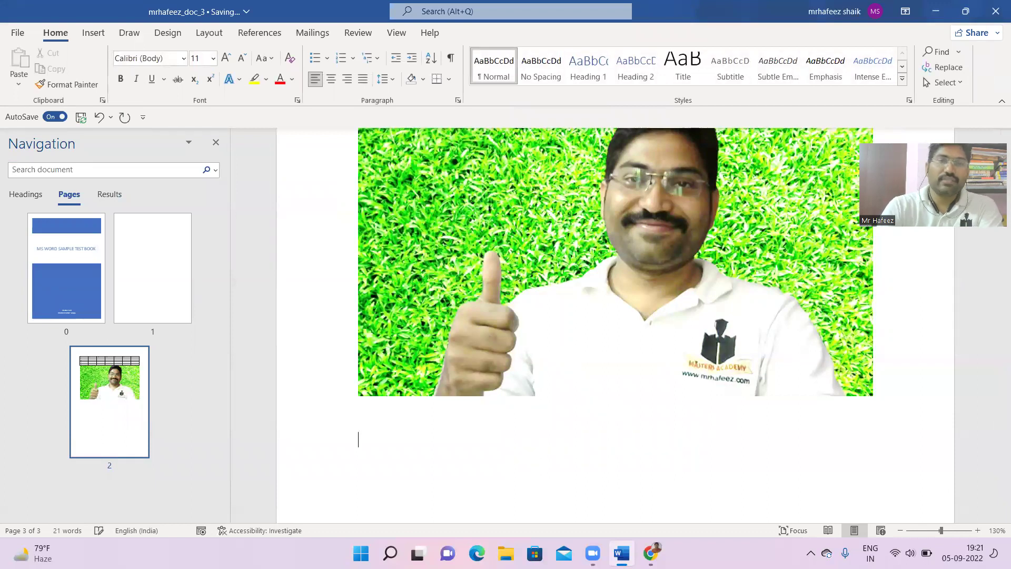
left_click(88, 33)
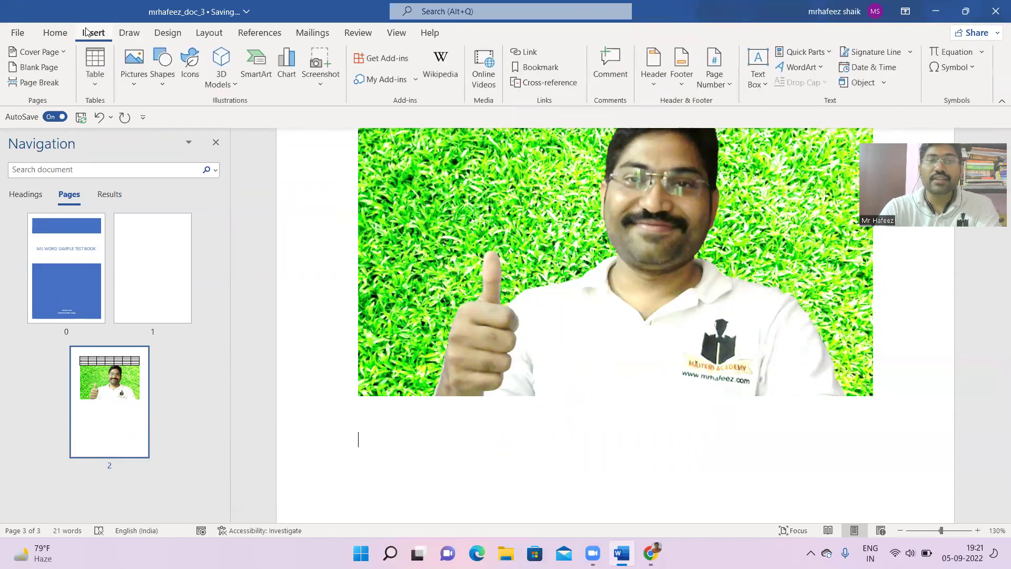
left_click(162, 74)
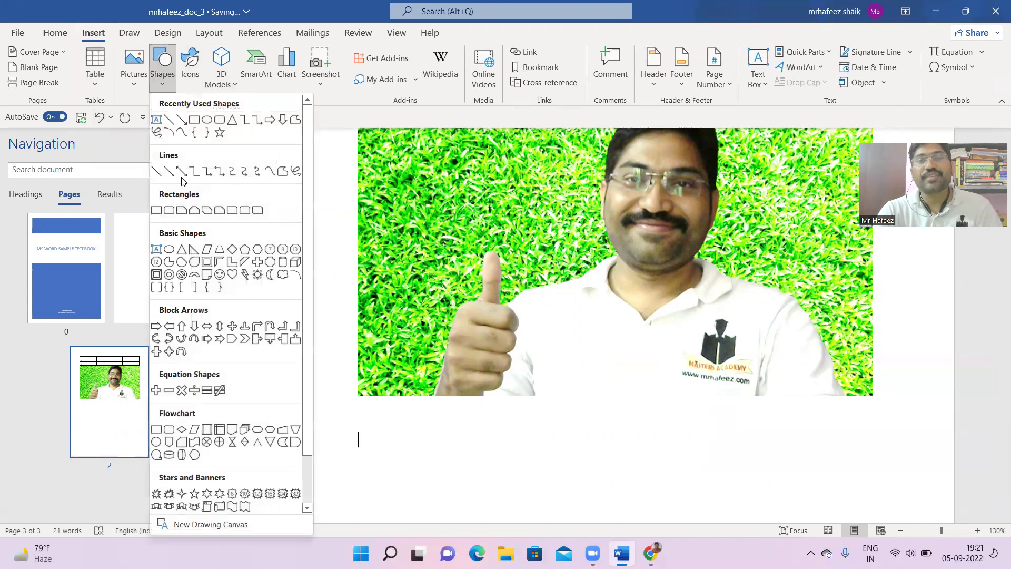
left_click(207, 121)
left_click_drag(482, 441, 628, 524)
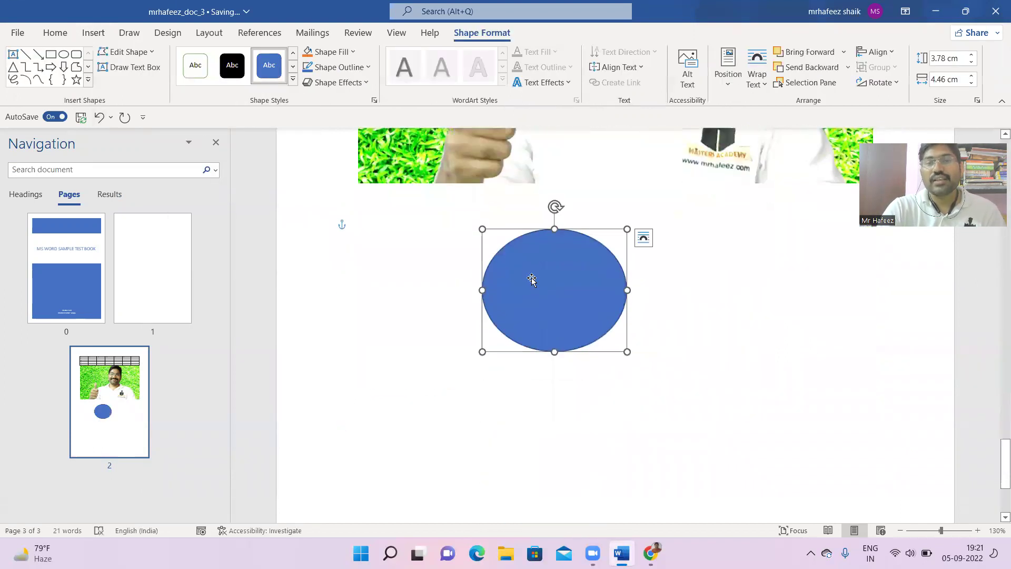
Fill the oval with the standard green color and deselect it
left_click(329, 51)
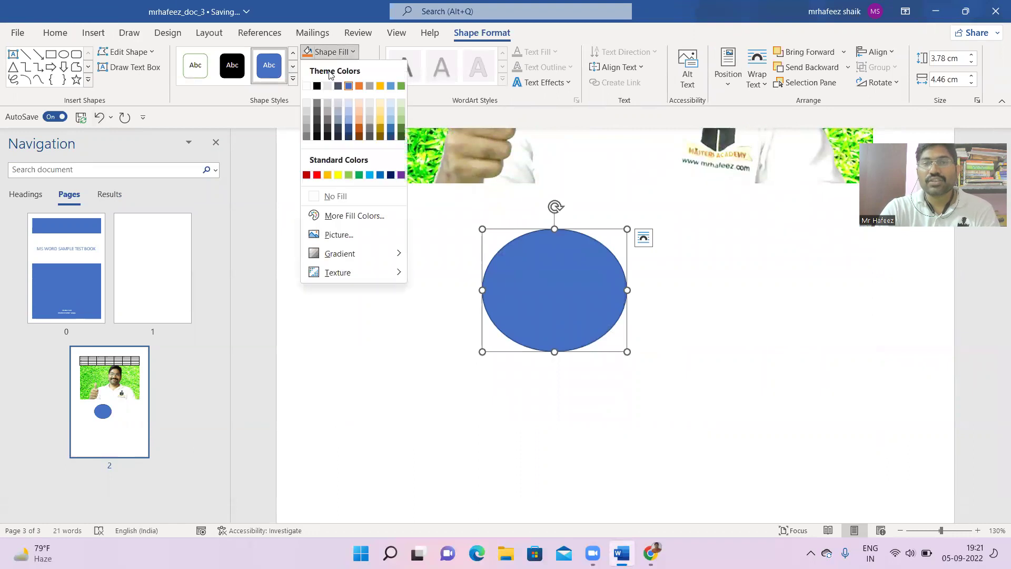
left_click(360, 175)
left_click(341, 223)
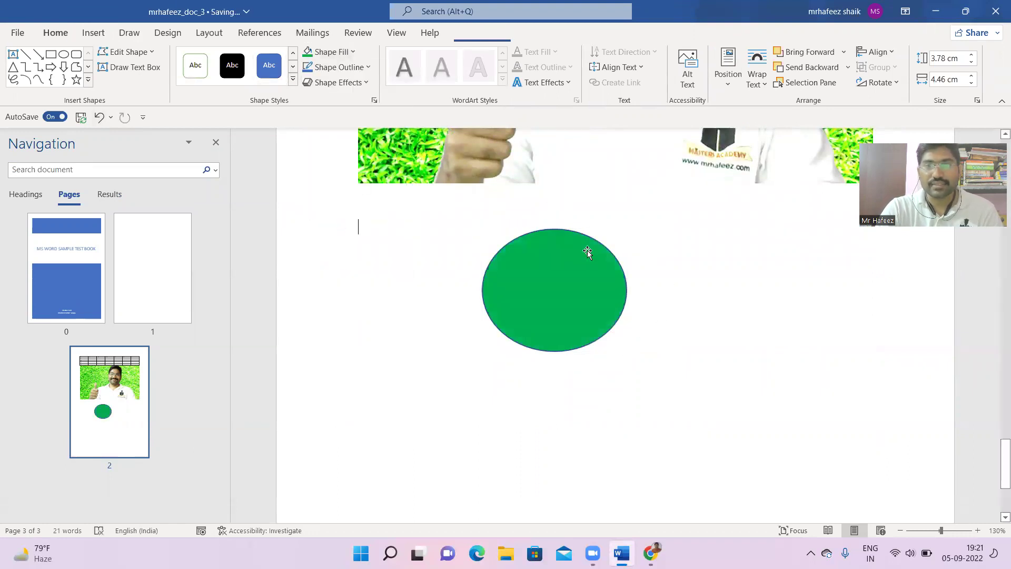
left_click(93, 33)
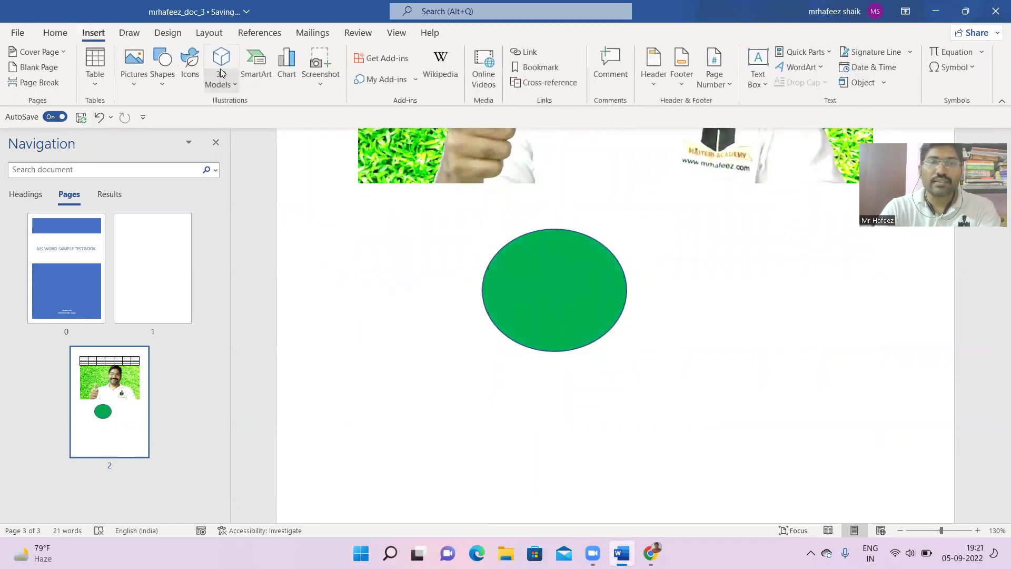
Insert the airplane icon from the stock icons below the picture
left_click(189, 71)
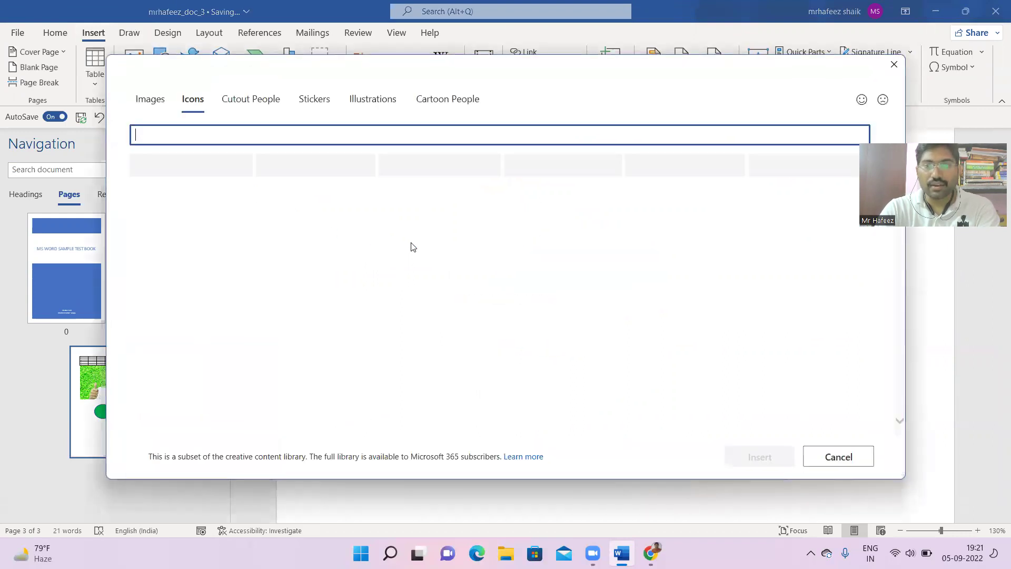
left_click(160, 208)
left_click(760, 456)
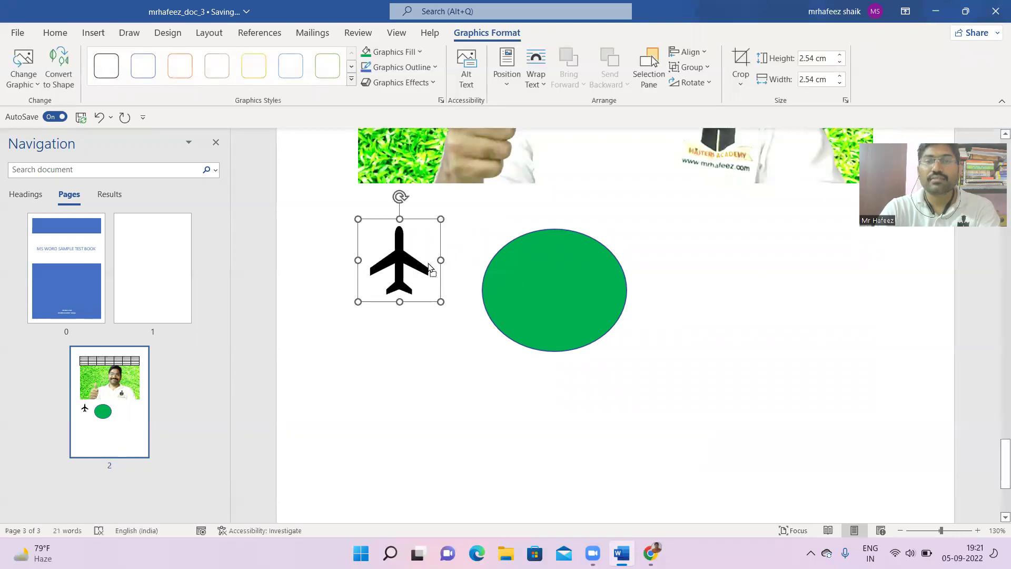
Move the green oval over the airplane icon and send it behind the text
left_click_drag(567, 298, 409, 289)
right_click(409, 289)
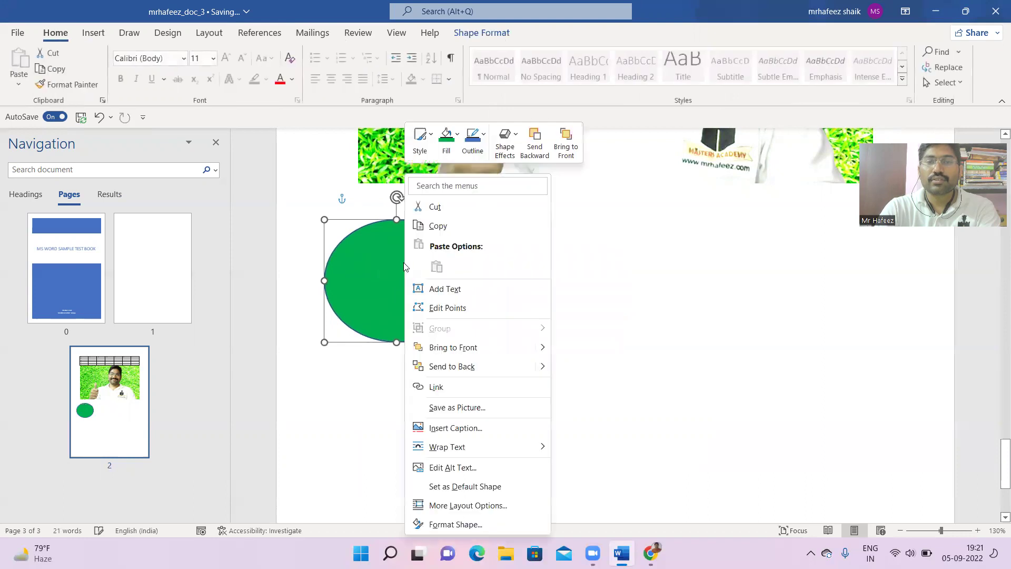
left_click(492, 369)
right_click(408, 293)
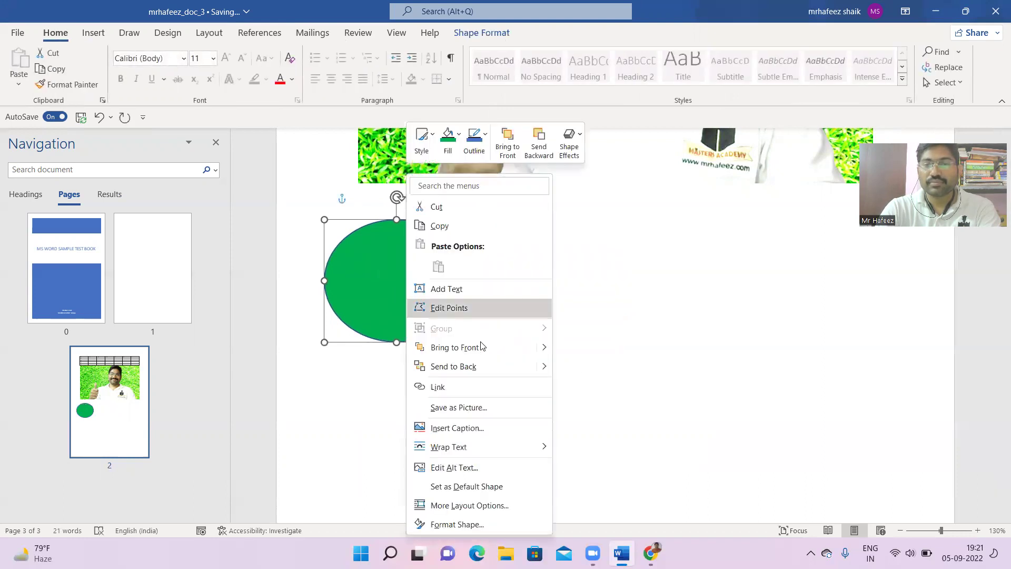
mouse_move(550, 371)
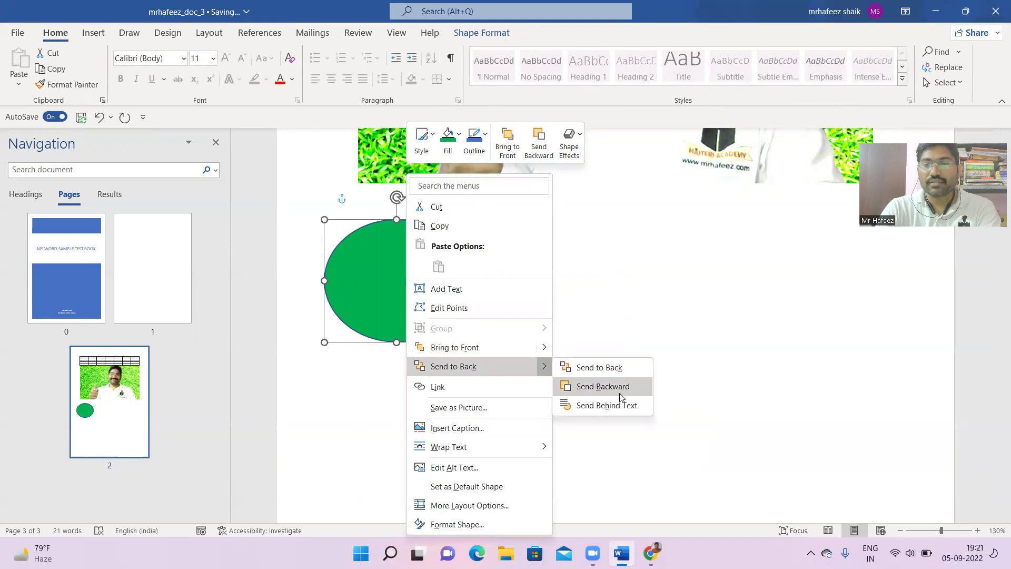
left_click(606, 405)
left_click(404, 265)
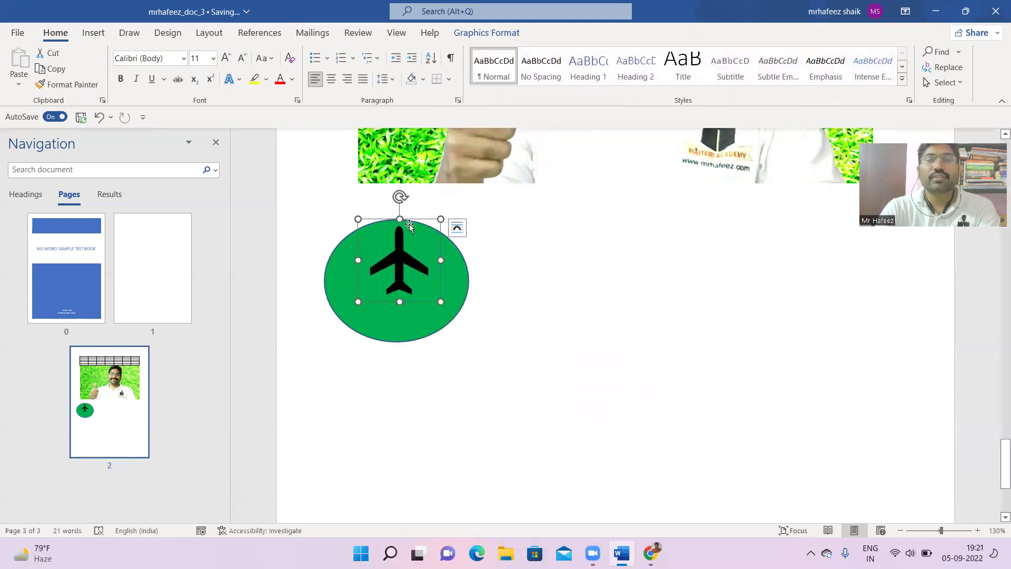
left_click(458, 227)
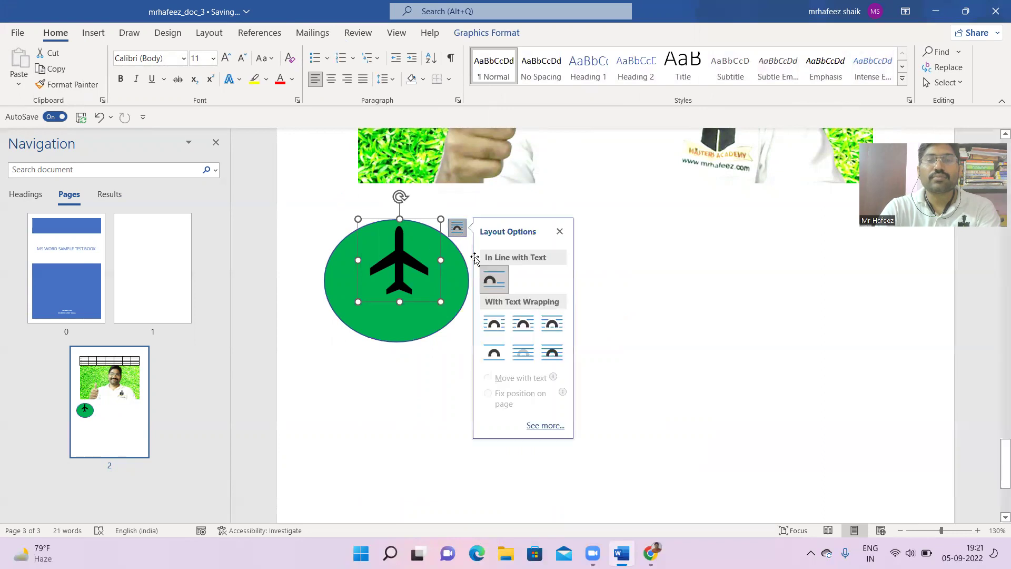
left_click(656, 268)
Apply the solid gold preset graphics style without an outline to the airplane icon
left_click(406, 264)
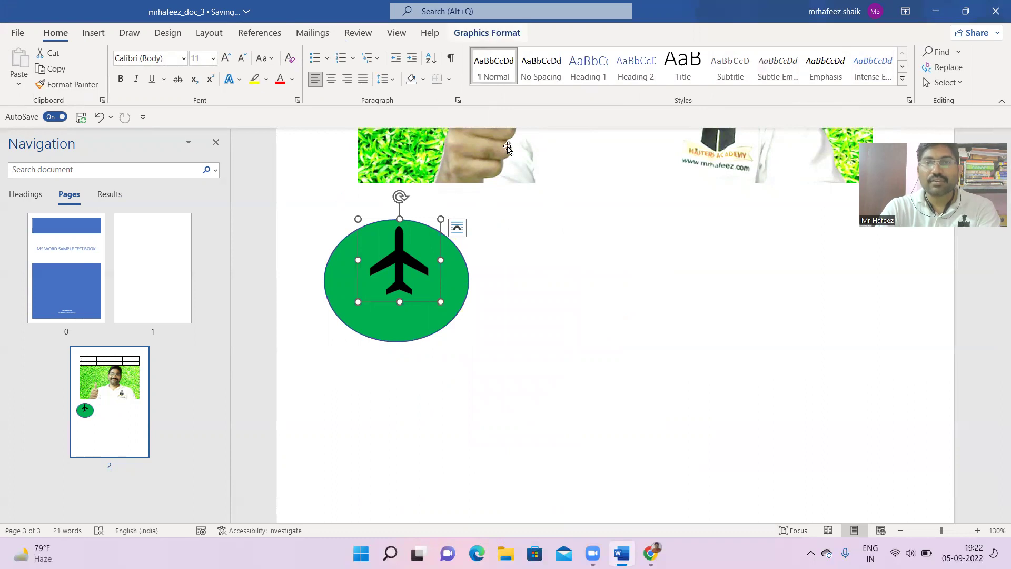
left_click(348, 90)
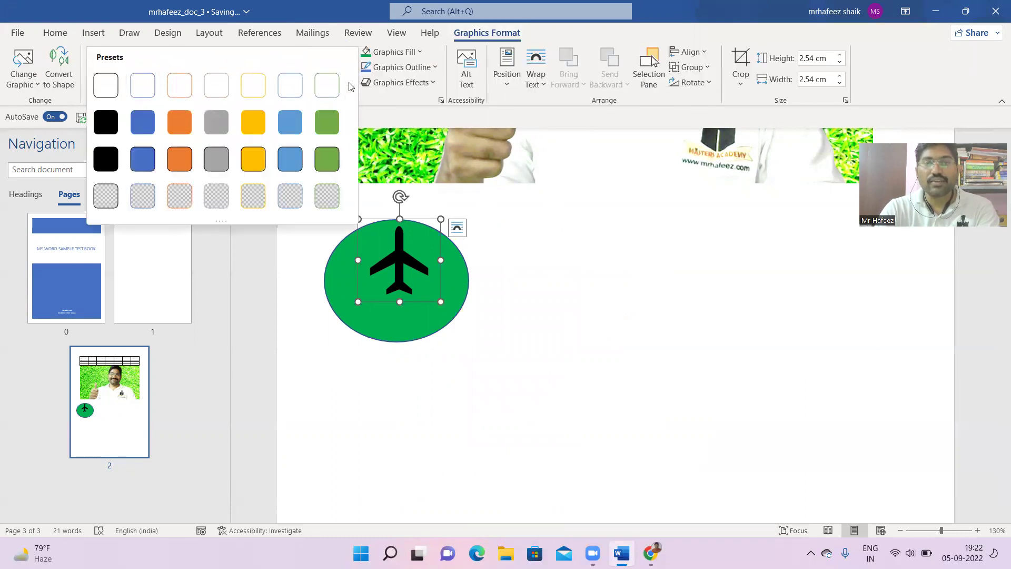
left_click(253, 122)
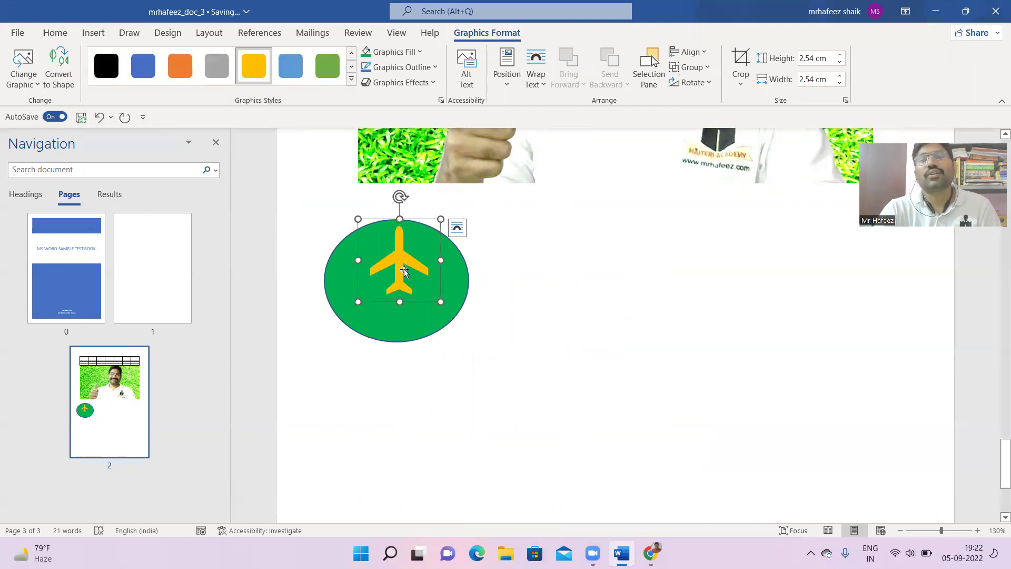
Nudge the green oval slightly up and to the right behind the airplane
left_click(417, 333)
left_click_drag(414, 320, 420, 322)
left_click(403, 240)
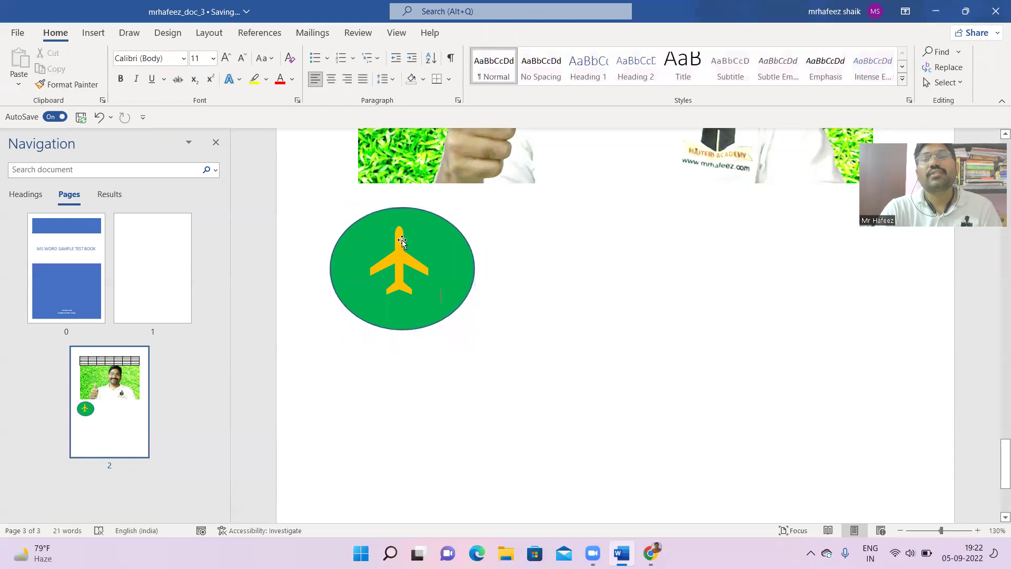
Rotate the airplane icon 90° clockwise and shift the green oval slightly up and left to center it around the airplane
left_click(402, 241)
left_click_drag(400, 196, 447, 263)
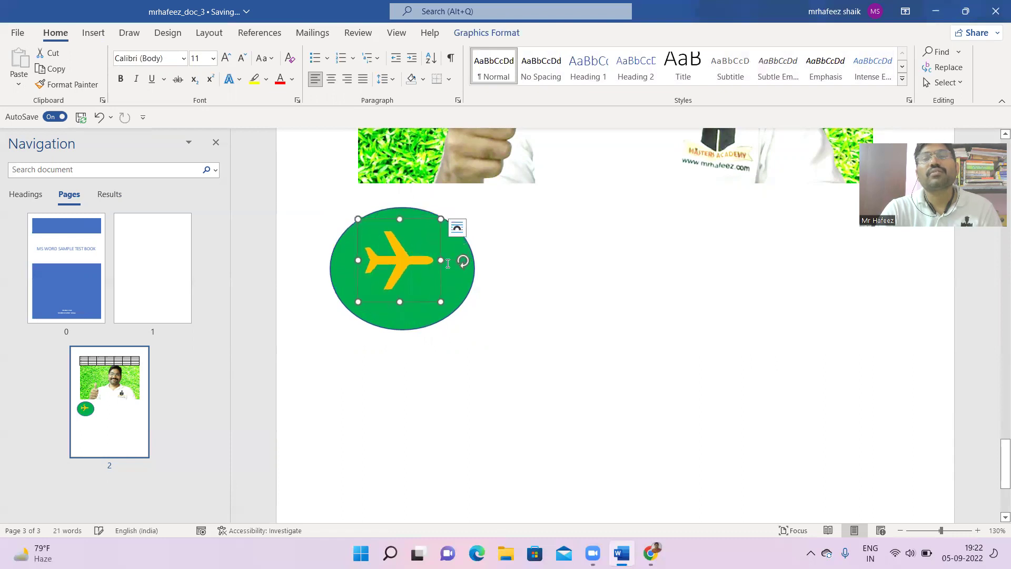
left_click(566, 265)
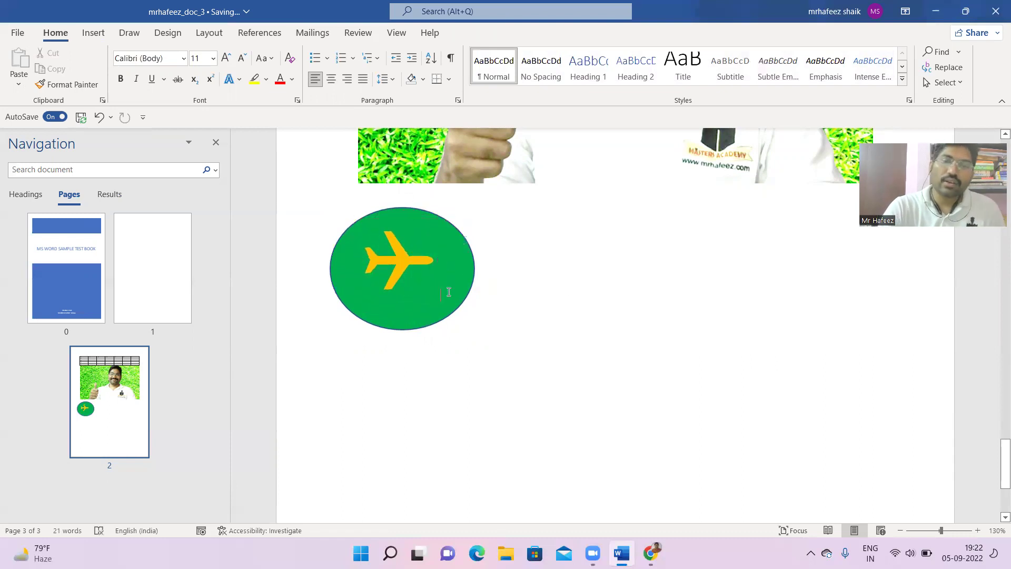
left_click_drag(468, 254, 463, 249)
left_click(473, 291)
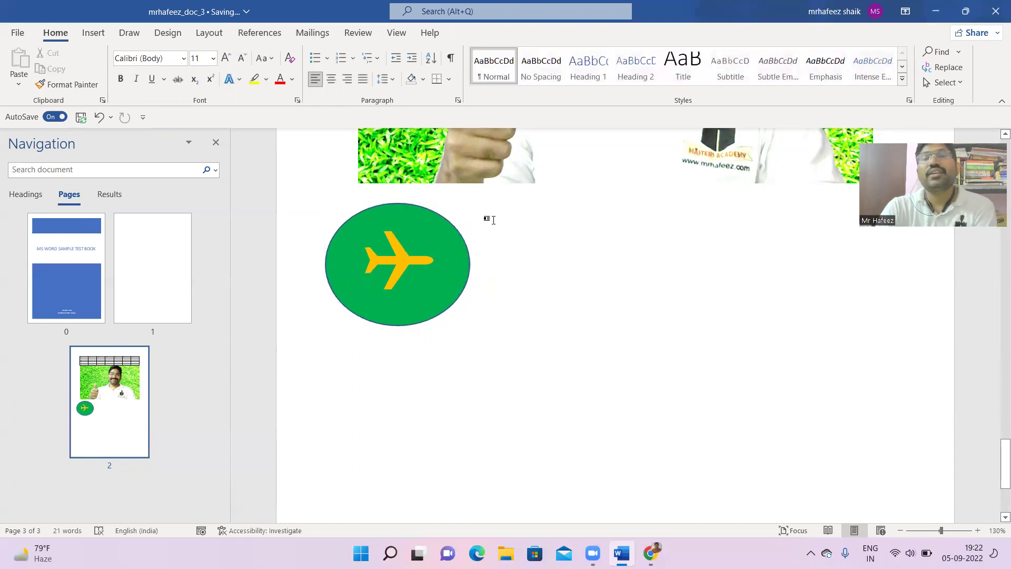
left_click(409, 270)
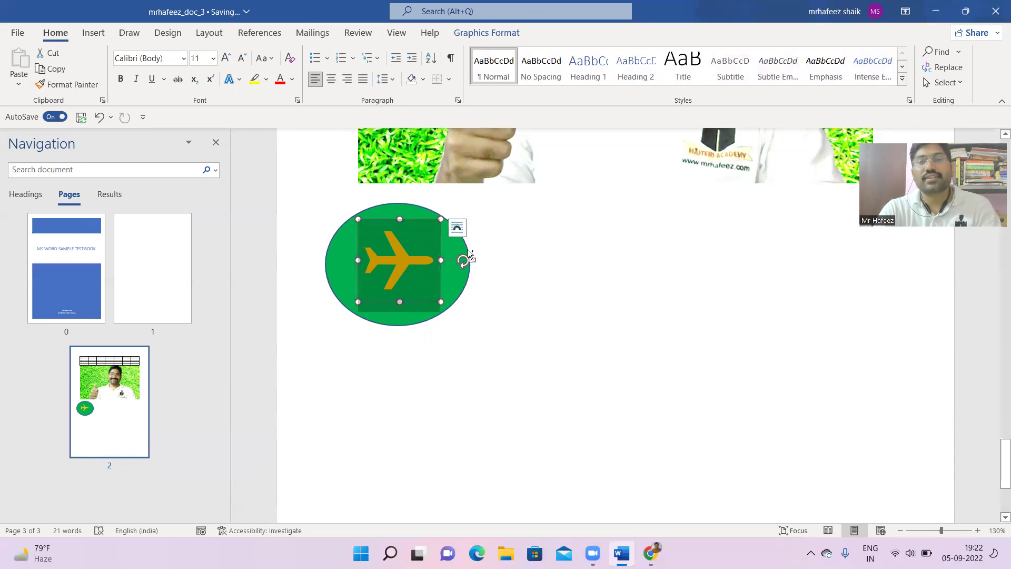
left_click(465, 296)
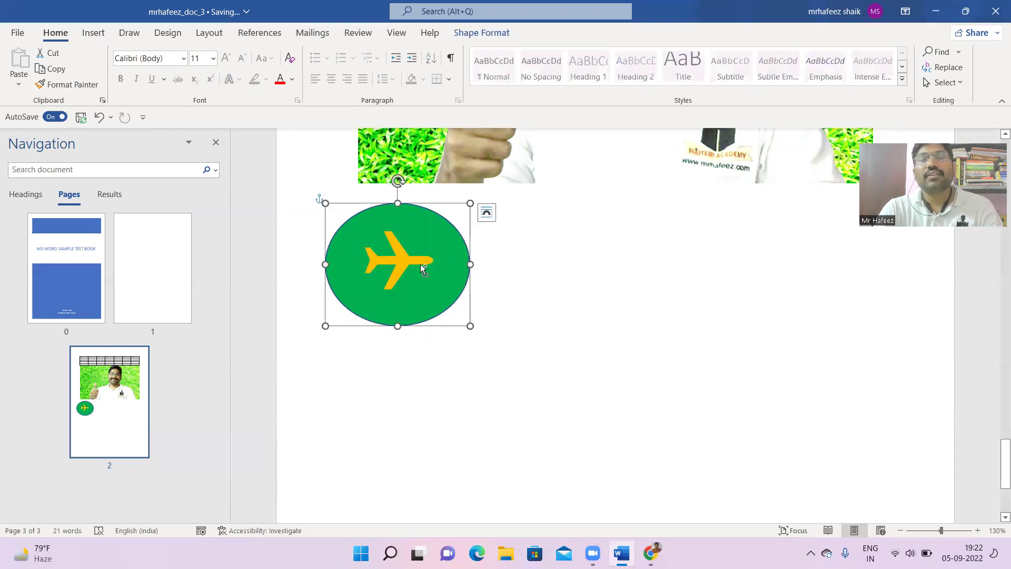
left_click(549, 253)
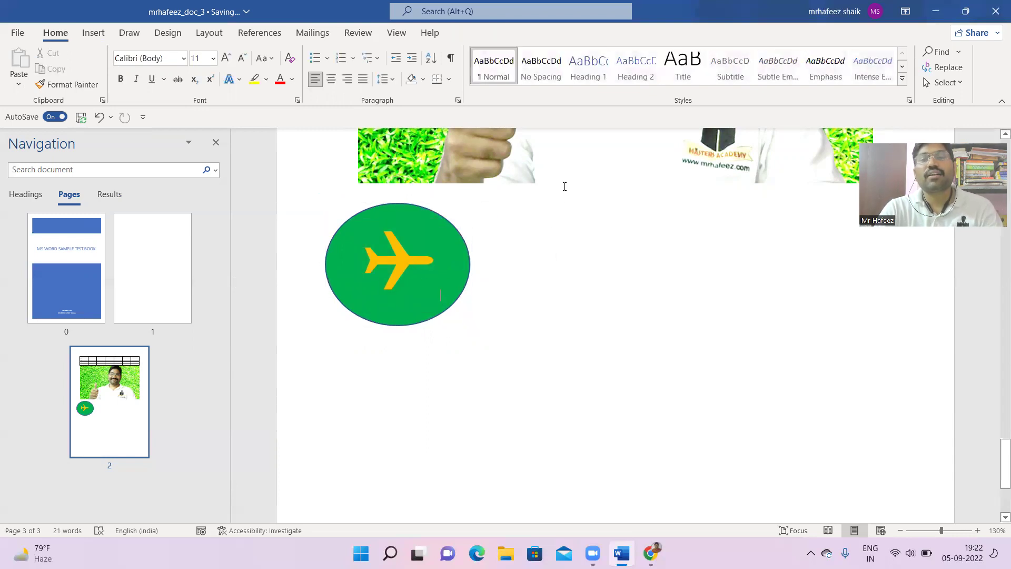
left_click(582, 263)
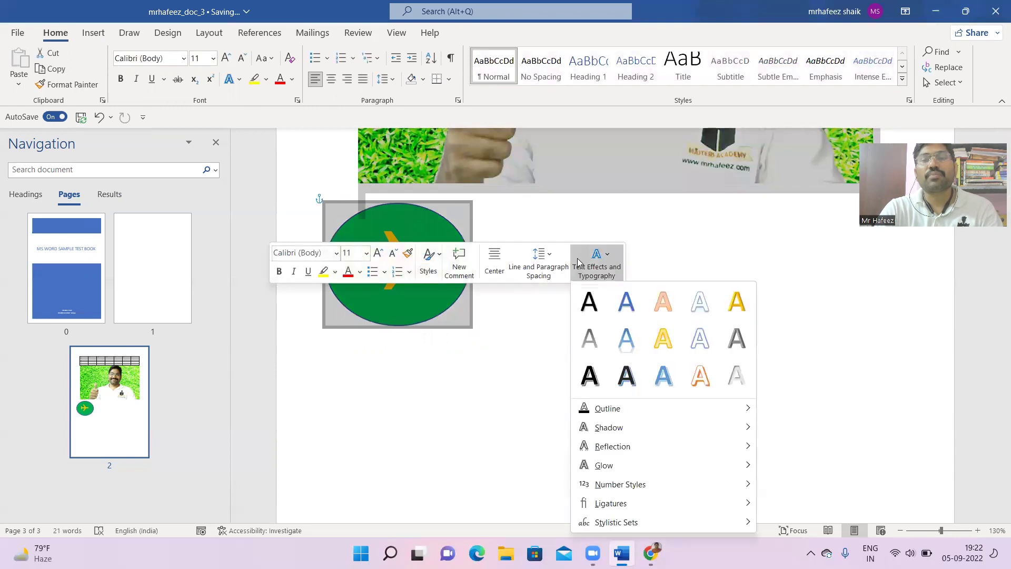
left_click(576, 224)
left_click(559, 212)
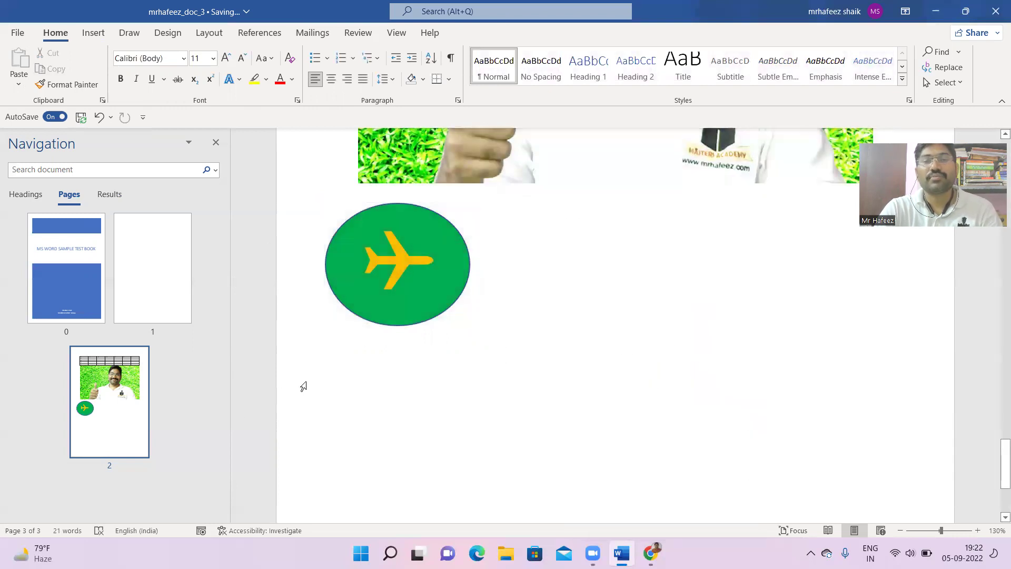
left_click_drag(304, 387, 424, 294)
left_click(469, 372)
left_click(272, 383)
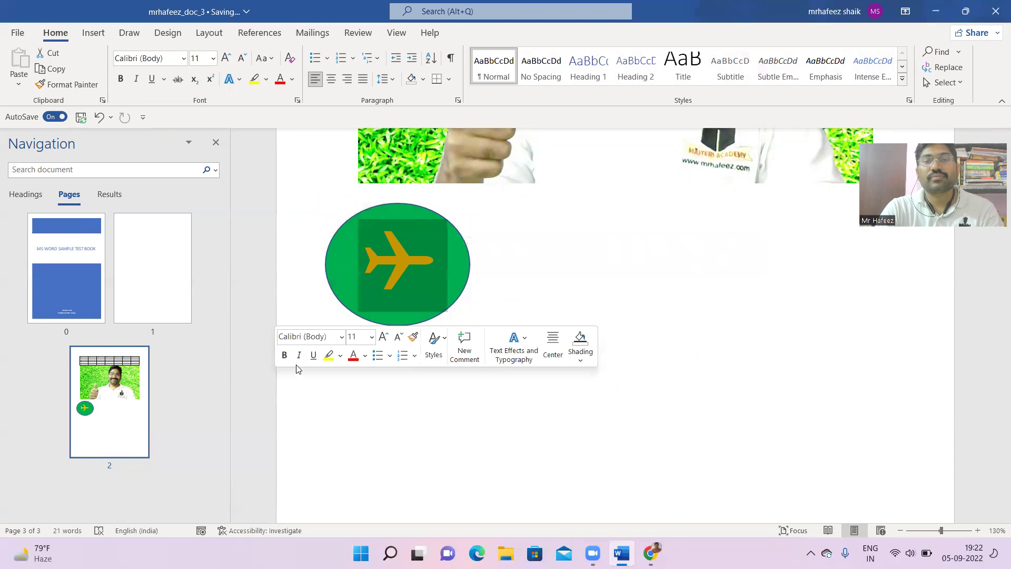
left_click(510, 266)
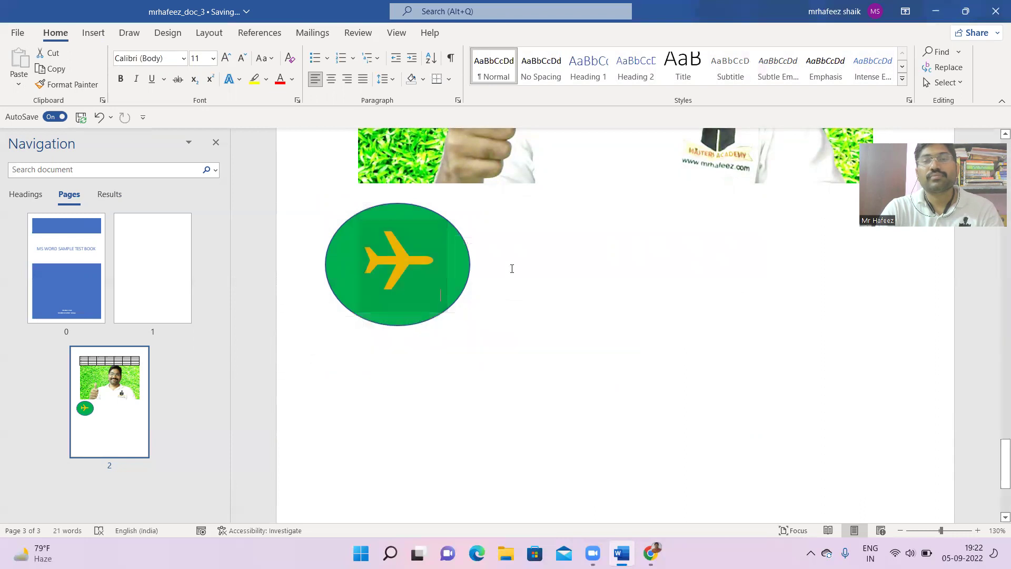
left_click(331, 374)
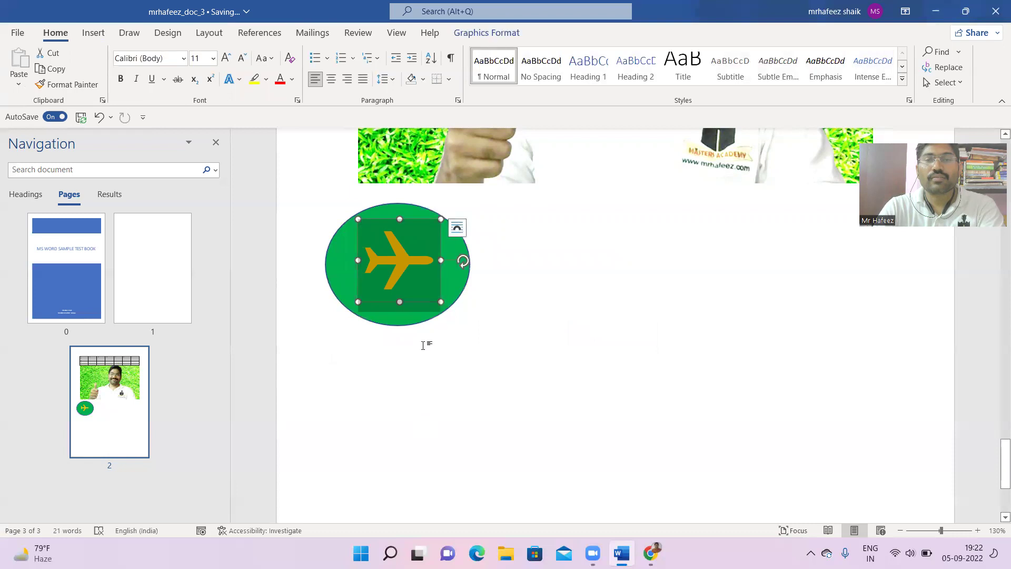
left_click(402, 326)
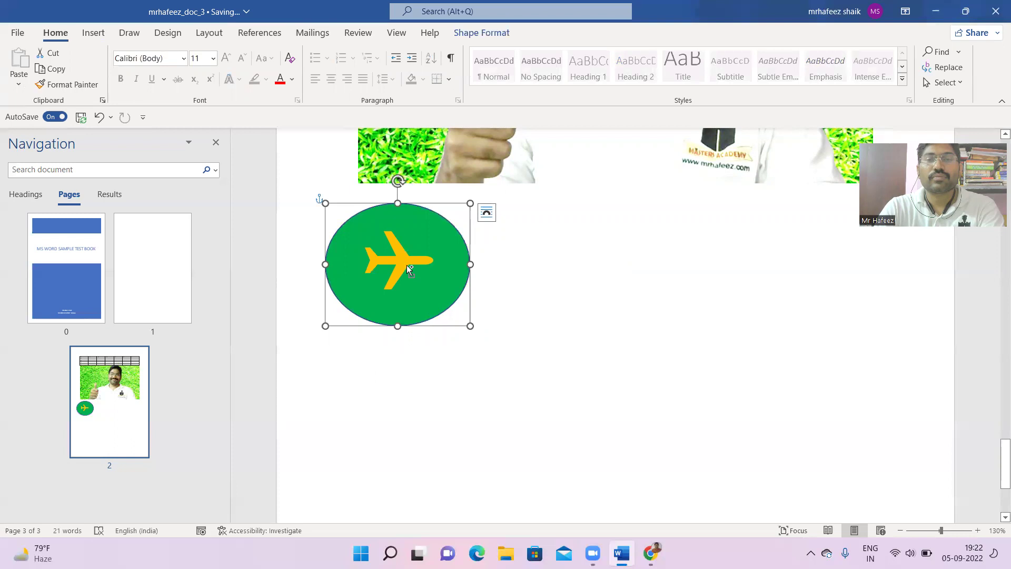
left_click(487, 302)
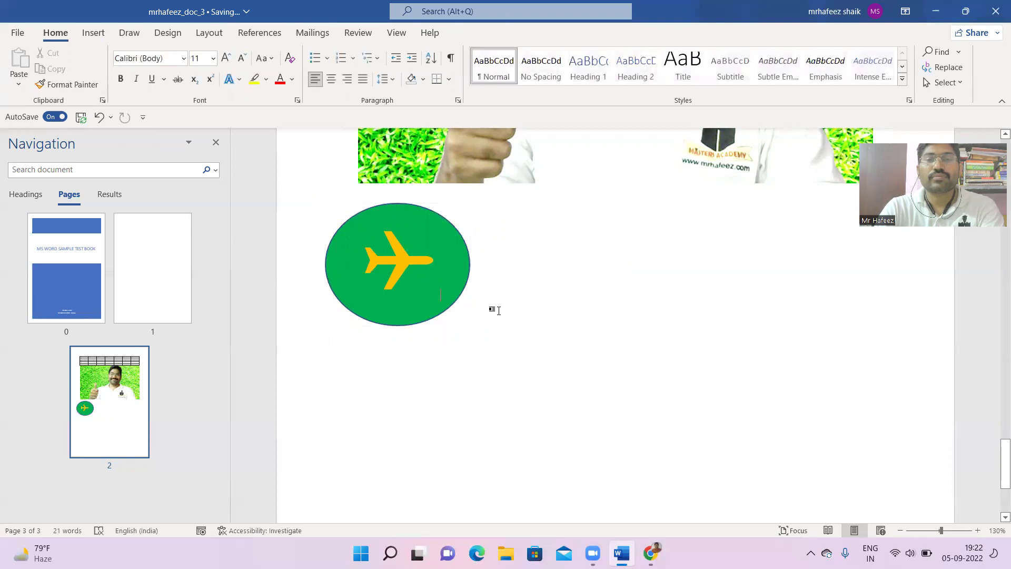
Insert the animated heart from the All Animated Models category of the stock 3D models and place it to the right of the green oval
left_click(92, 36)
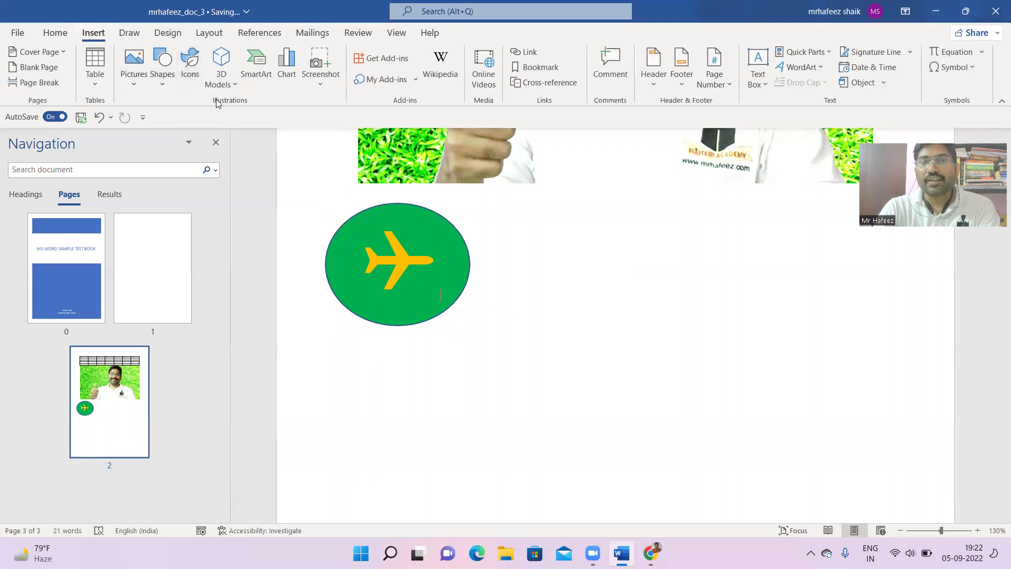
left_click(221, 79)
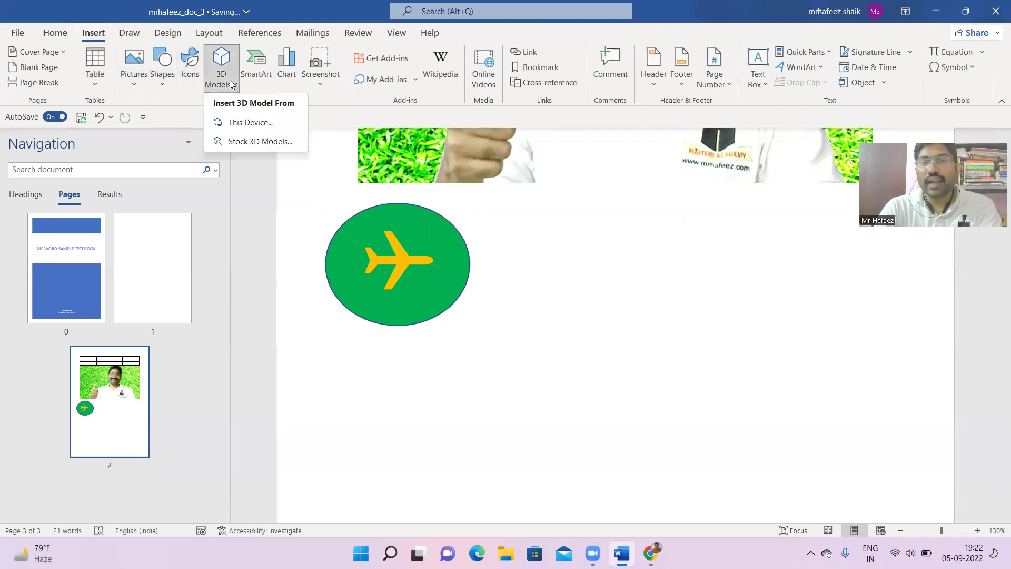
left_click(257, 142)
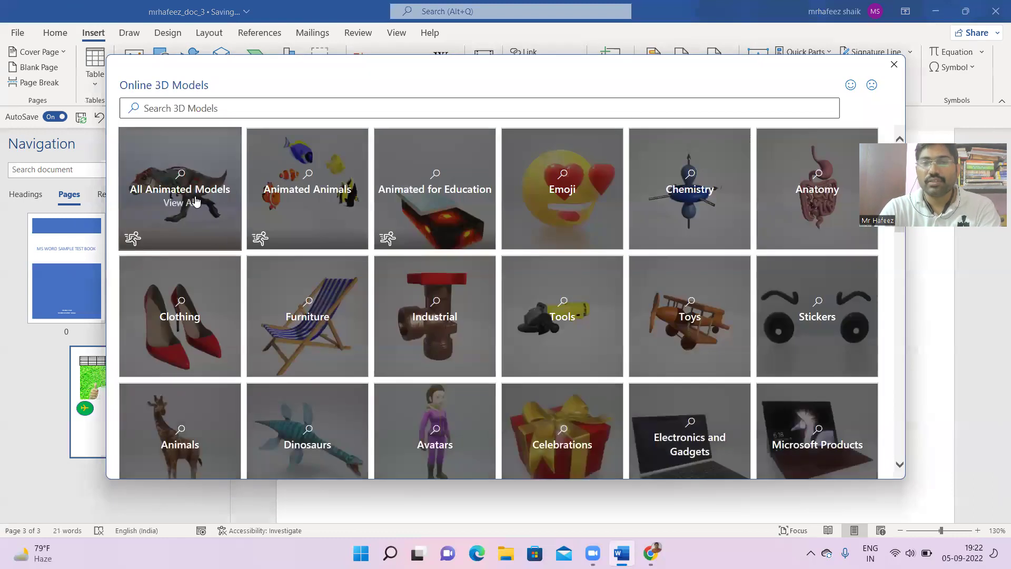
left_click(191, 217)
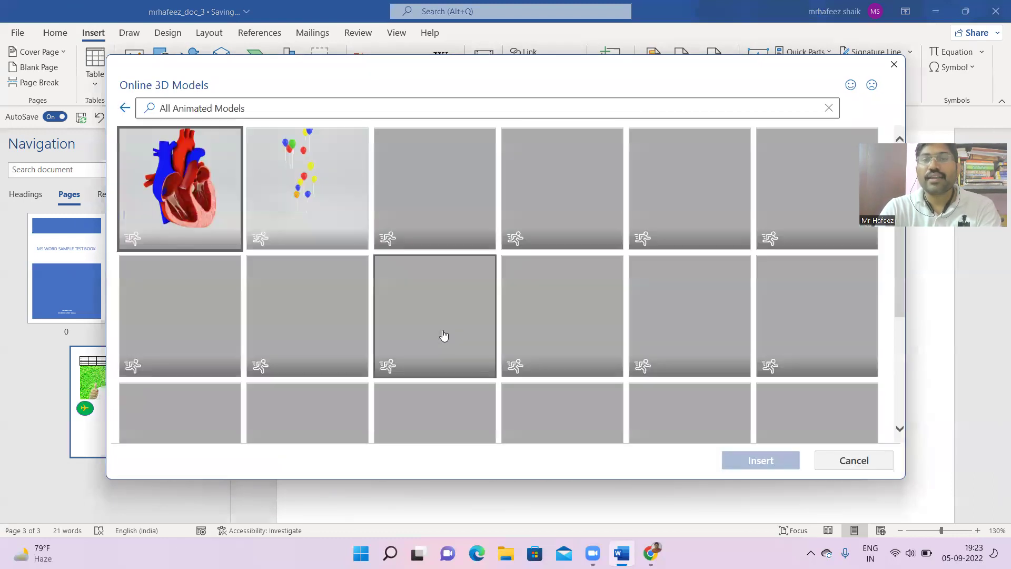
left_click(180, 201)
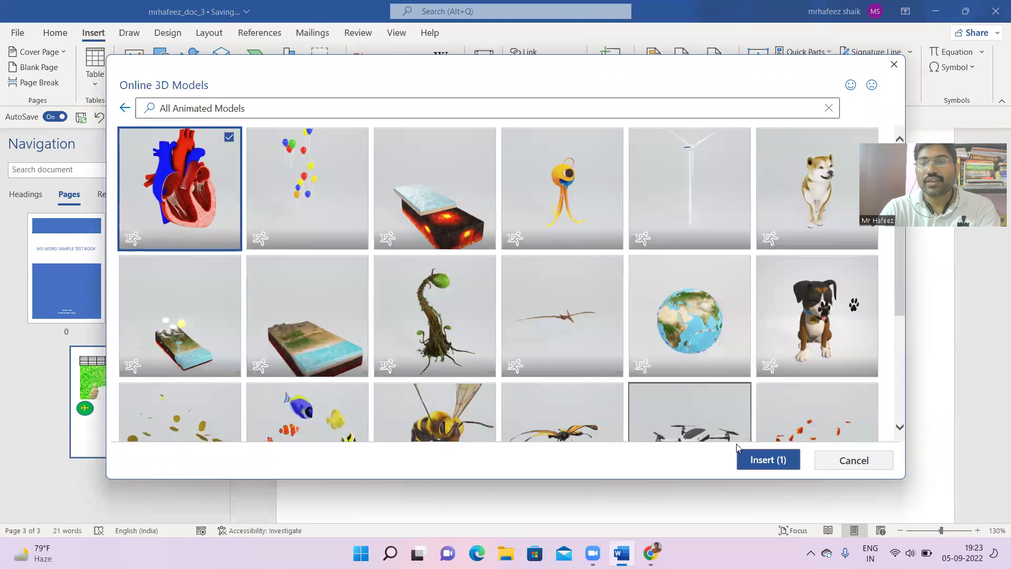
left_click(760, 460)
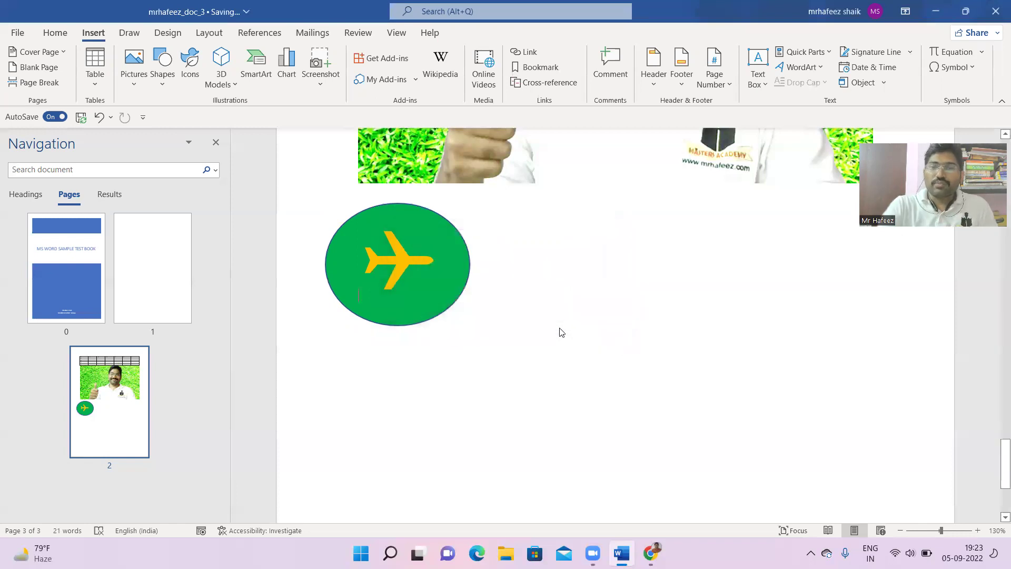
left_click_drag(475, 326, 807, 369)
left_click_drag(644, 400, 688, 342)
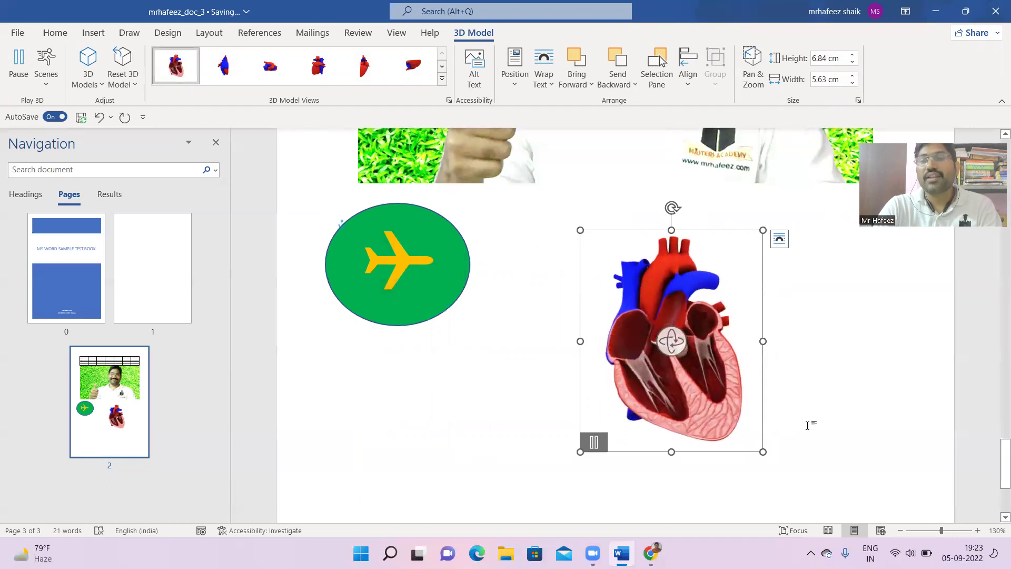
Insert a page break to start a new page after the page with the heart model
left_click(782, 429)
key("ctrl+Return")
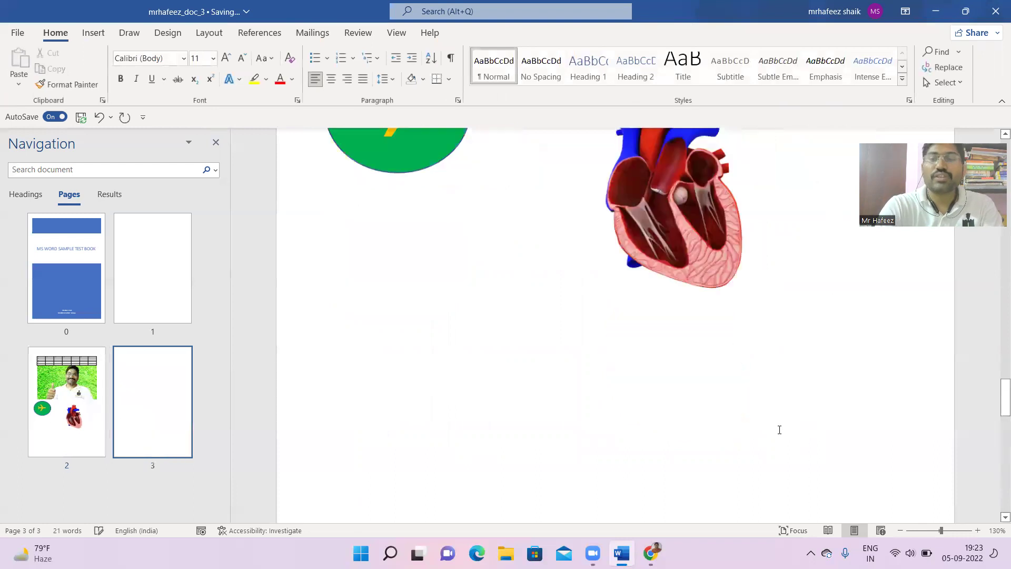
Insert a Vertical Box List SmartArt graphic on the new blank page
left_click(93, 33)
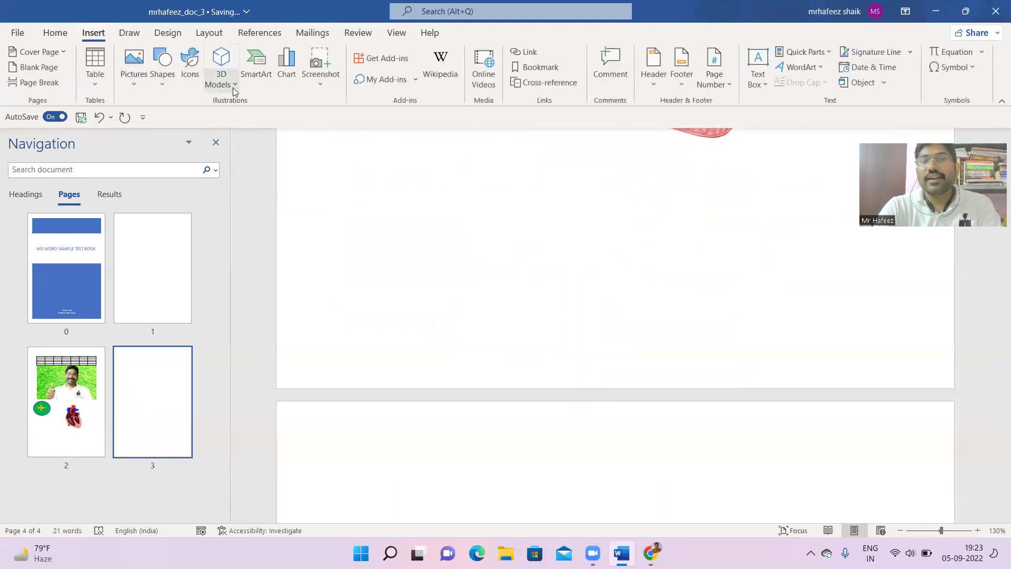
left_click(257, 66)
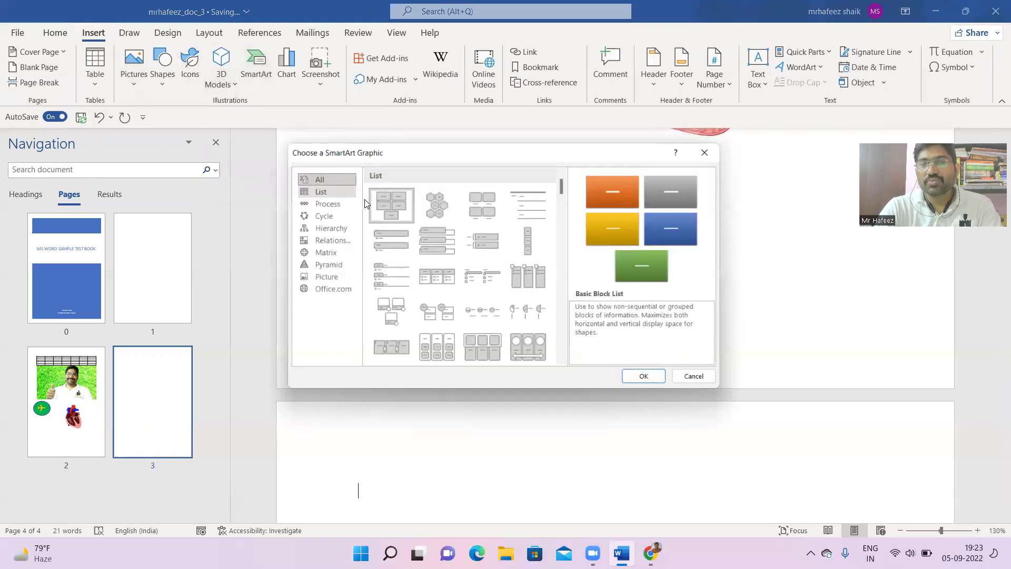
left_click(462, 211)
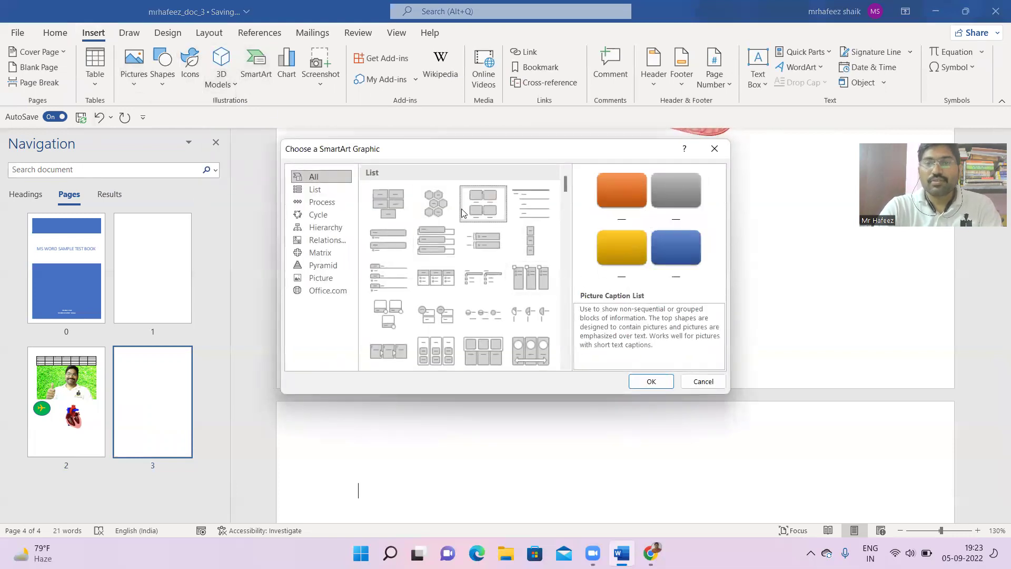
left_click(436, 242)
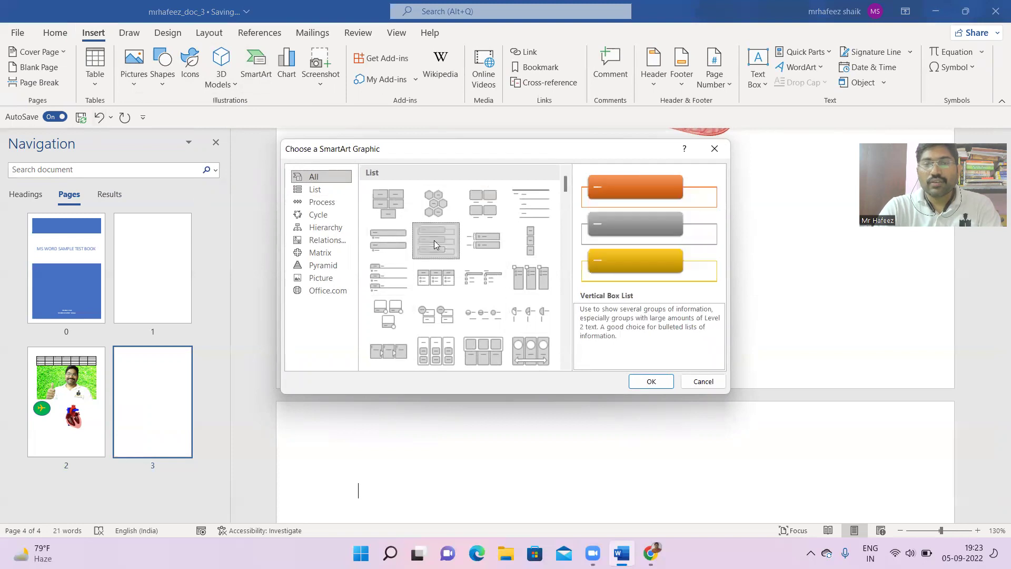
left_click(651, 381)
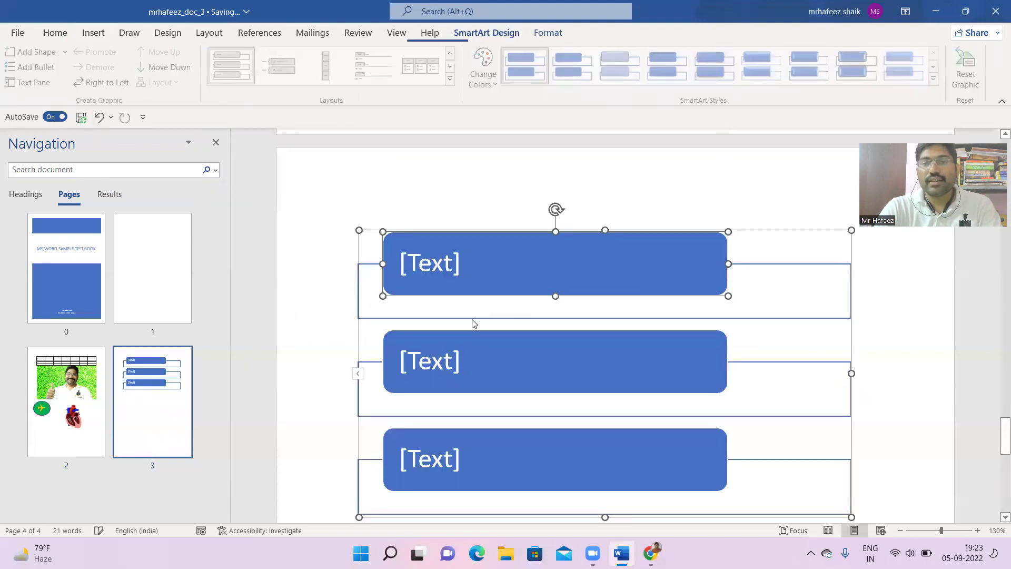
Give the SmartArt the glossy, black-outlined style and the Colorful scheme that runs from yellow through green to blue
left_click(438, 265)
left_click(692, 232)
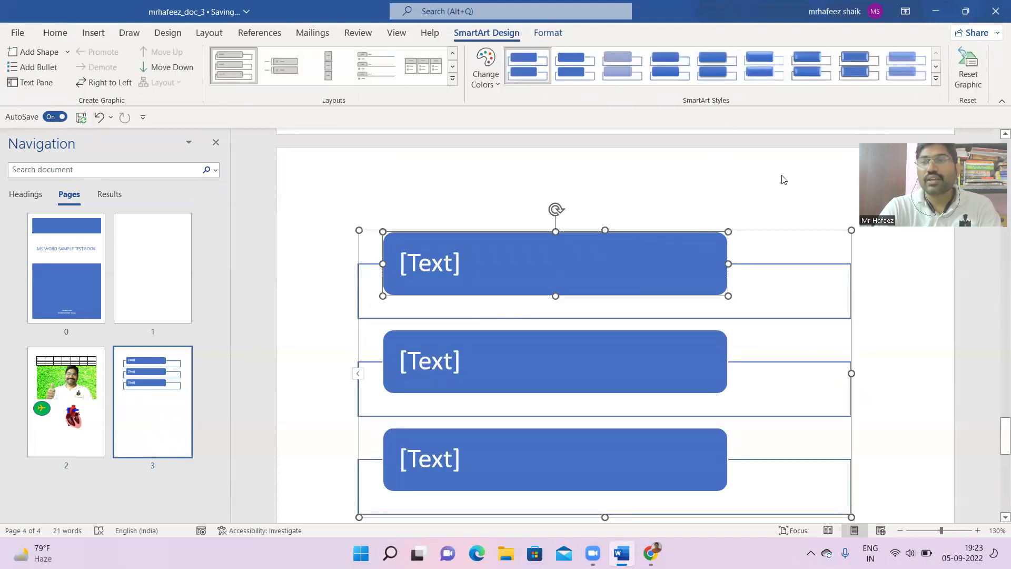
left_click(862, 75)
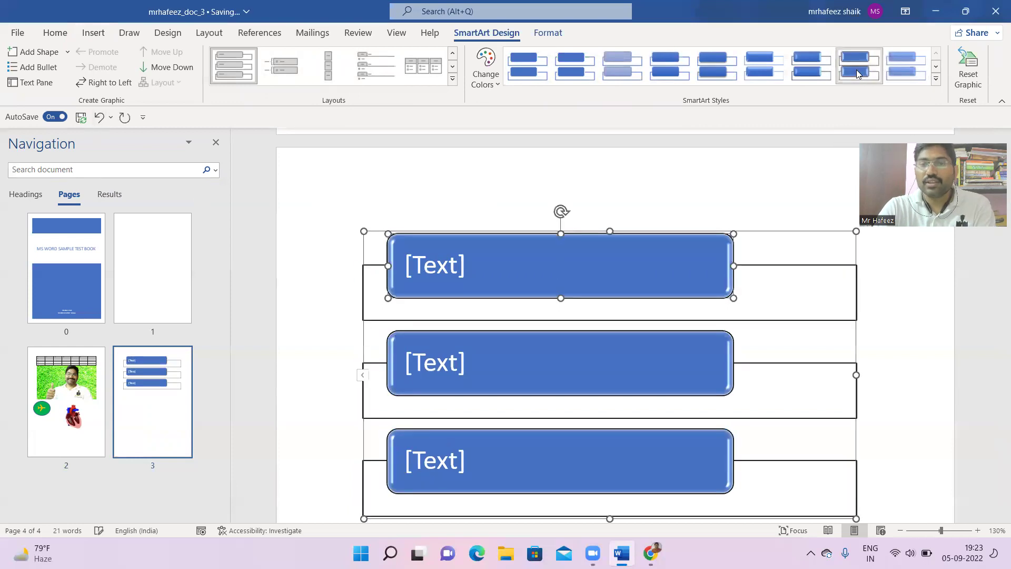
left_click(495, 84)
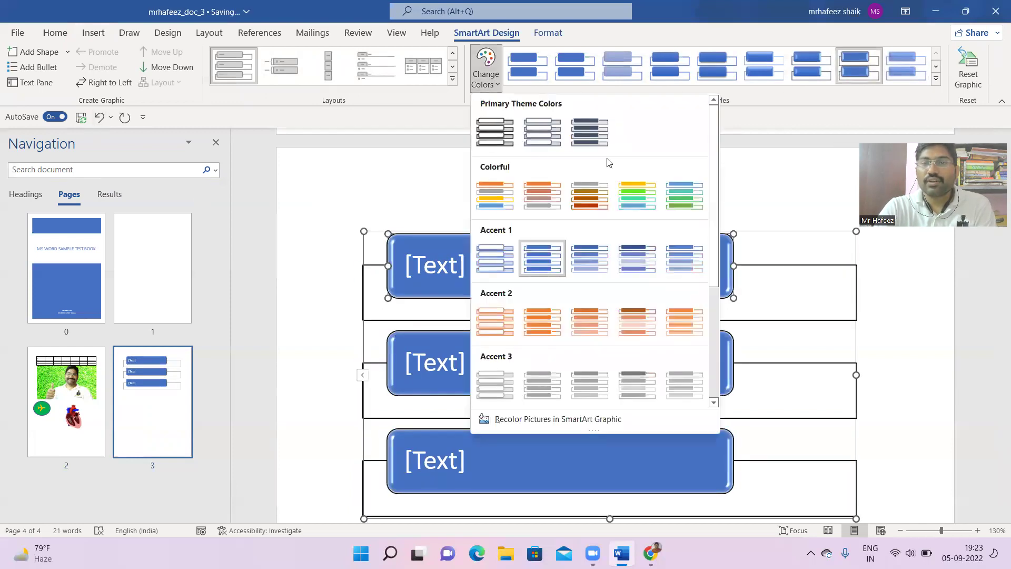
left_click(636, 201)
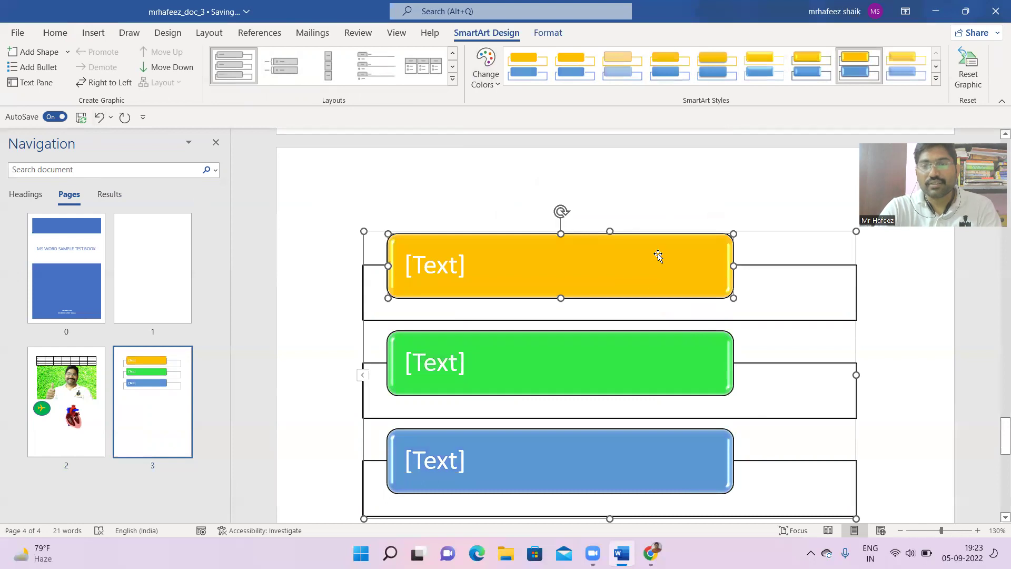
Label the three SmartArt boxes MS WORD, MS POWER POINT and MS EXCEL, and leave the graphic deselected
left_click(430, 260)
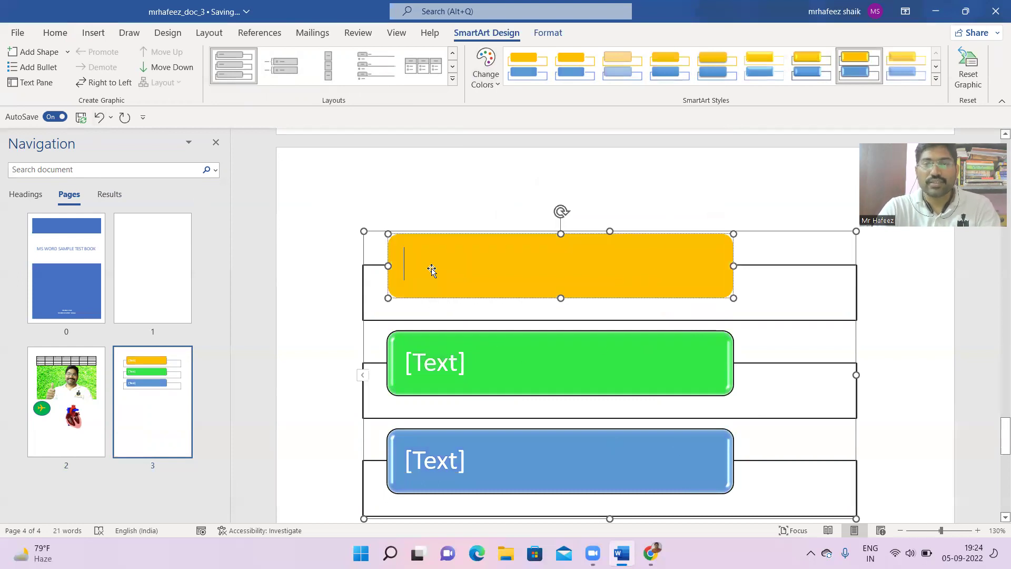
type("MS WORD")
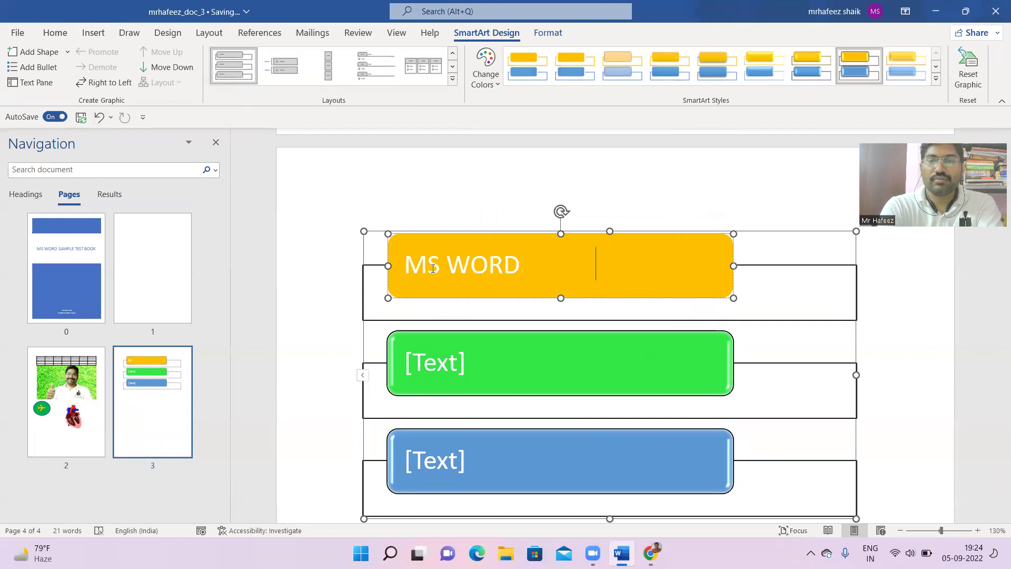
left_click(436, 362)
type("MS")
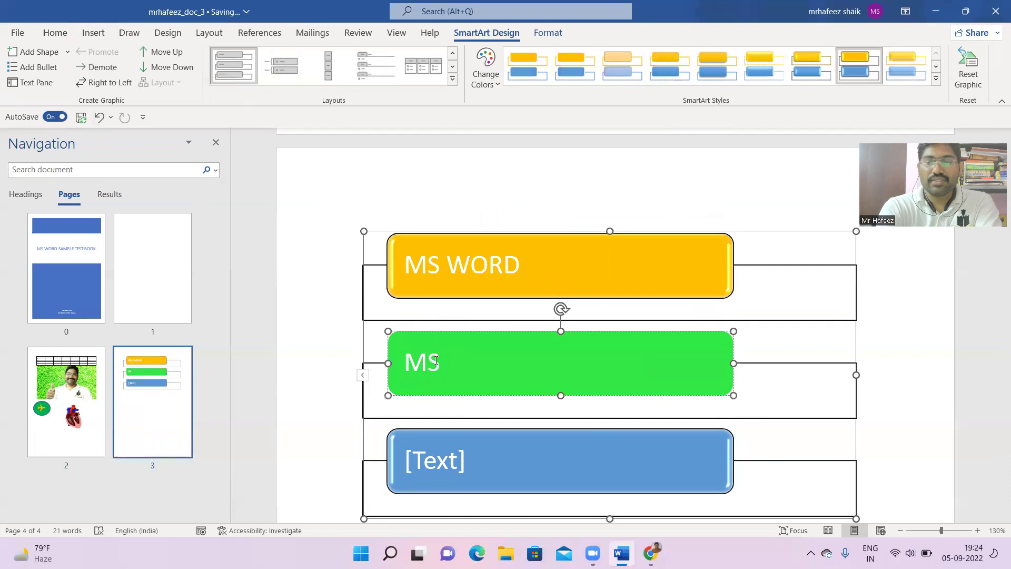
type(" POW")
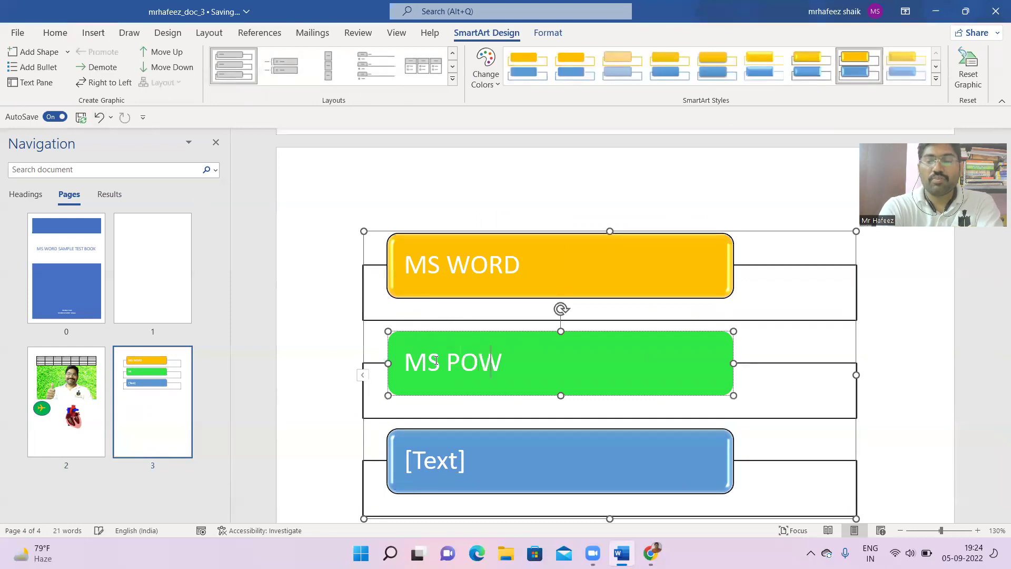
type("ER POINT")
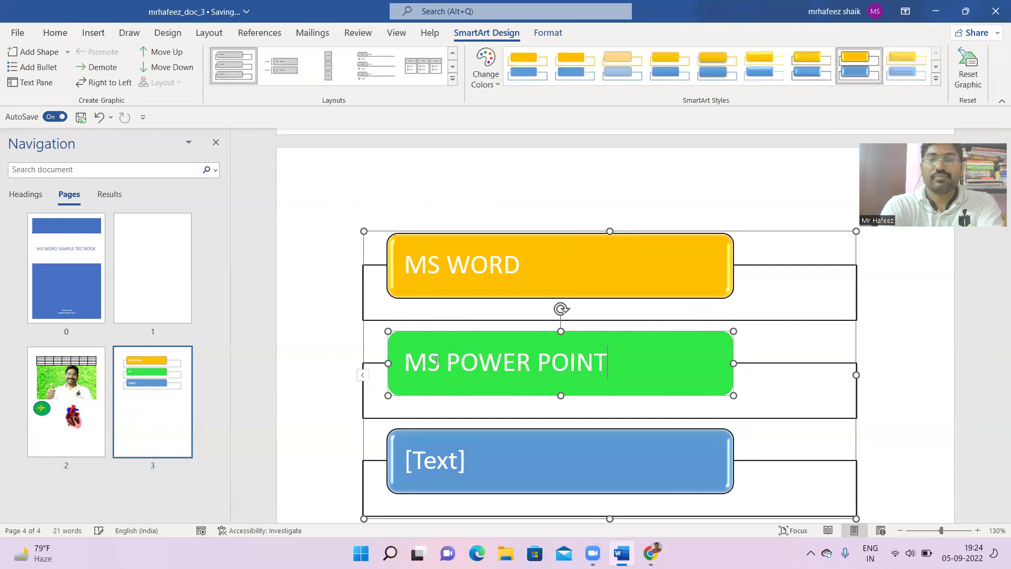
left_click(438, 462)
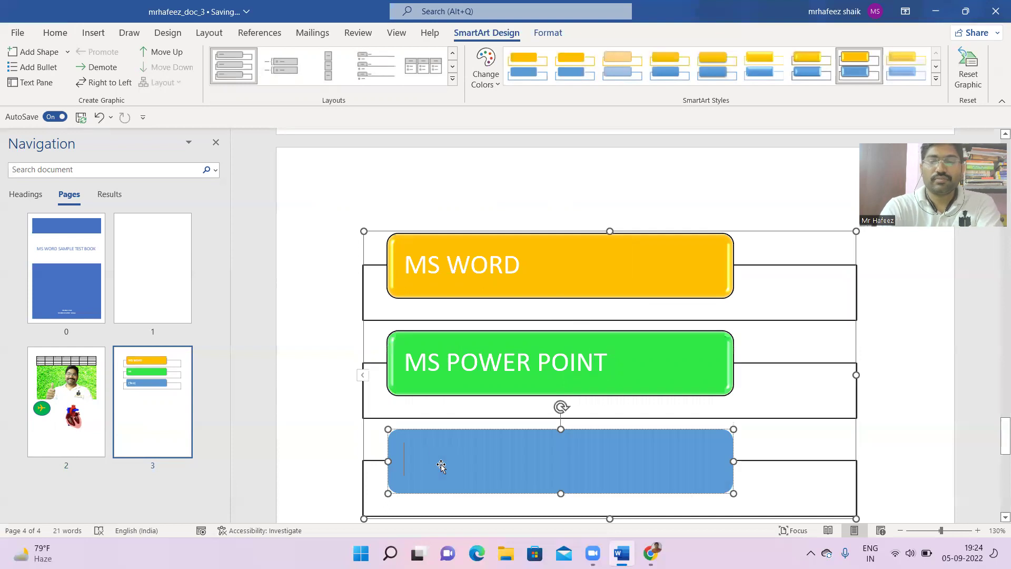
type("MS A")
key("BackSpace")
type("EXCEL")
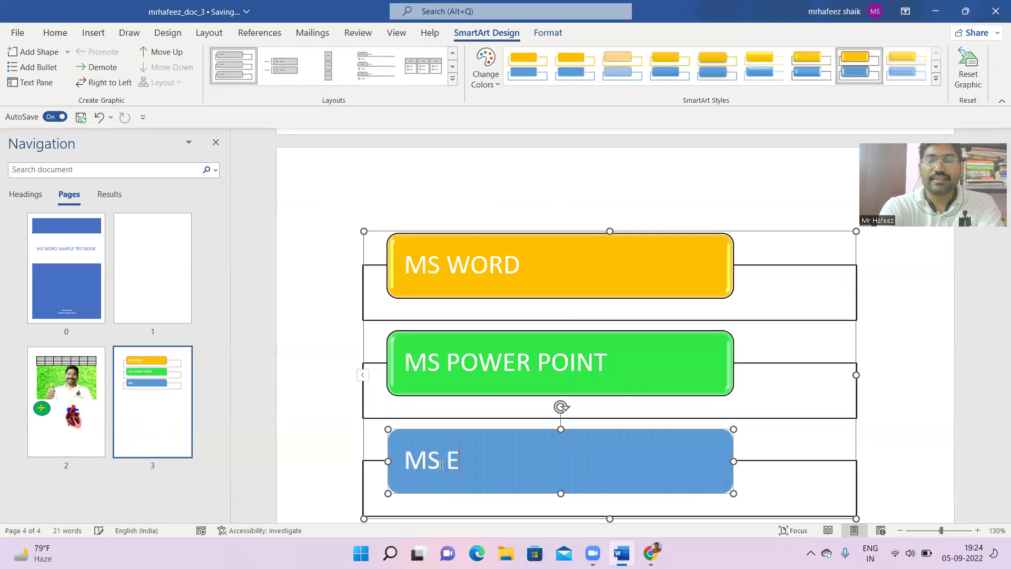
left_click(288, 247)
scroll(738, 361, "down", 3)
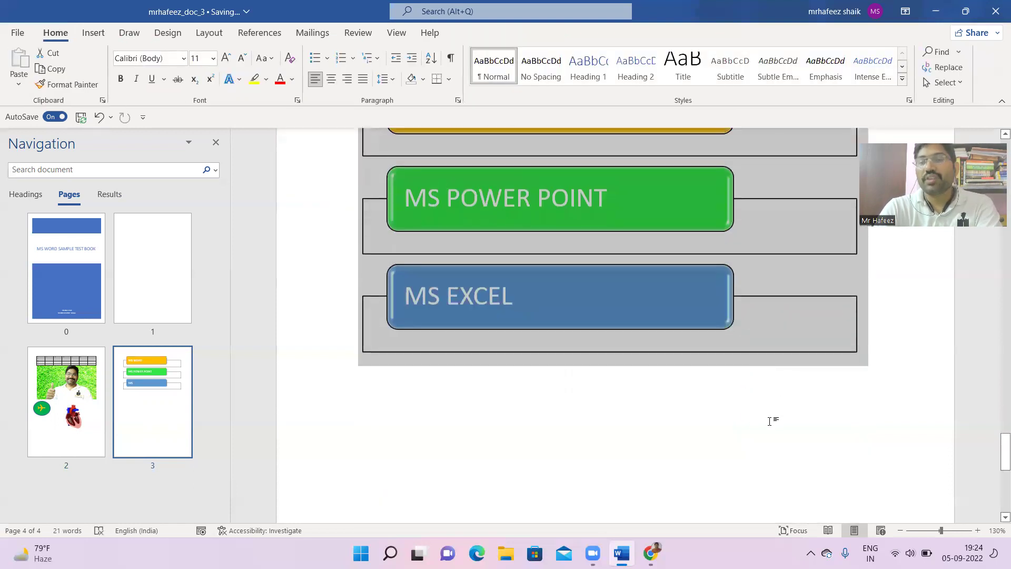
left_click(910, 394)
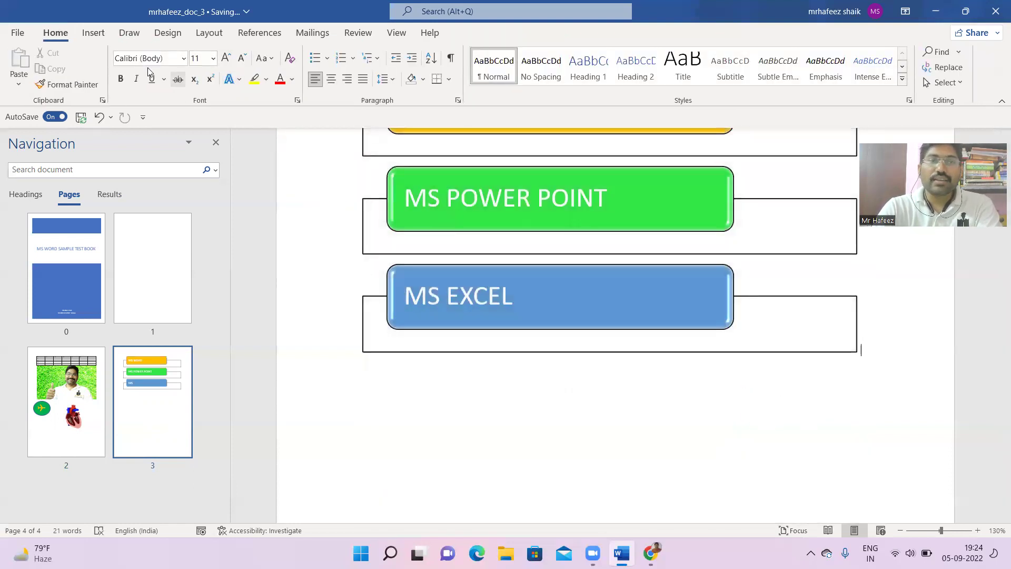
Insert a page break after the SmartArt graphic to start a new page
left_click(93, 32)
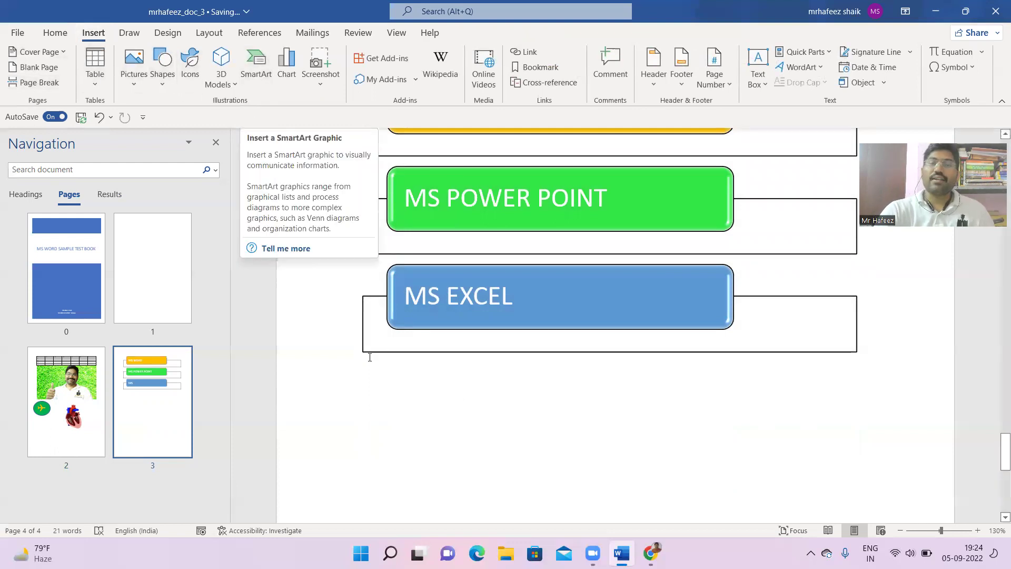
left_click(416, 404)
left_click(887, 361)
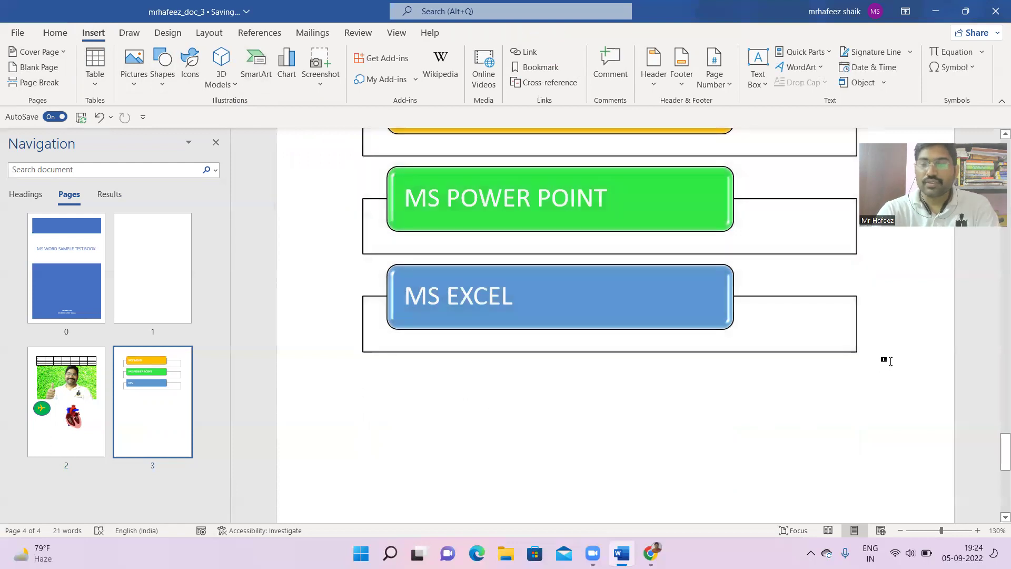
key("ctrl+Return")
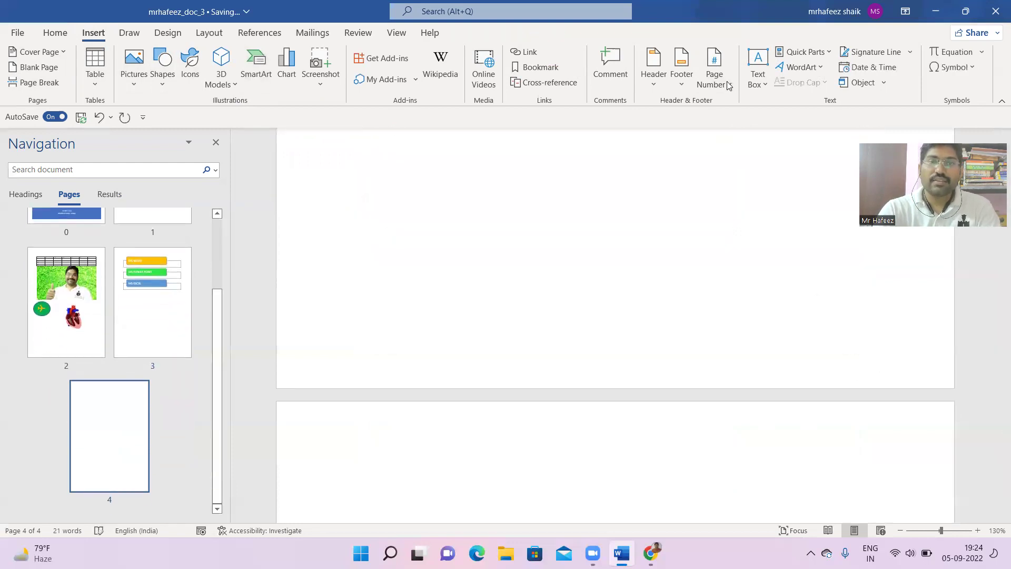
Insert a Clustered Column chart on the new page
left_click(287, 72)
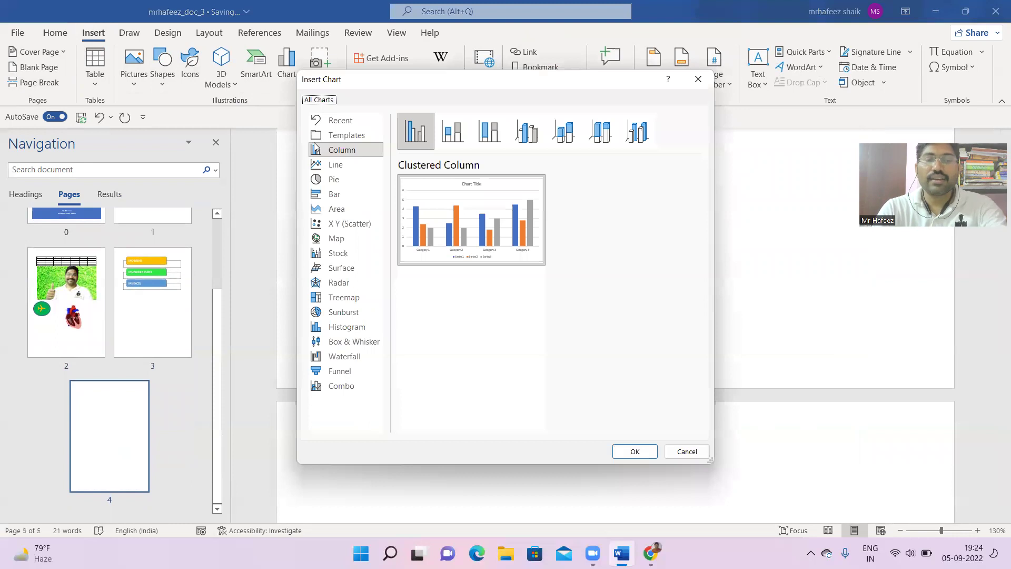
mouse_move(488, 264)
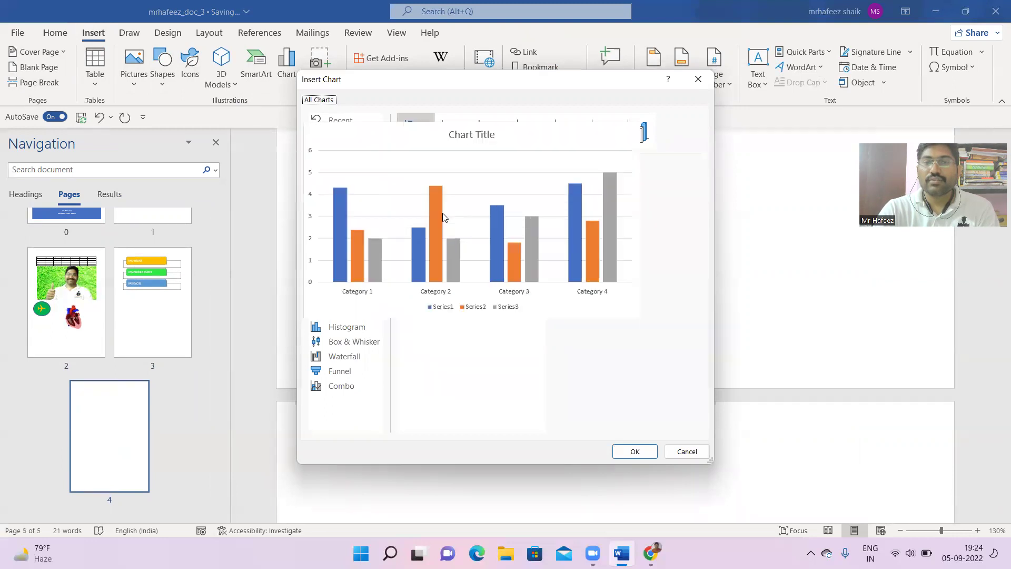
left_click(645, 456)
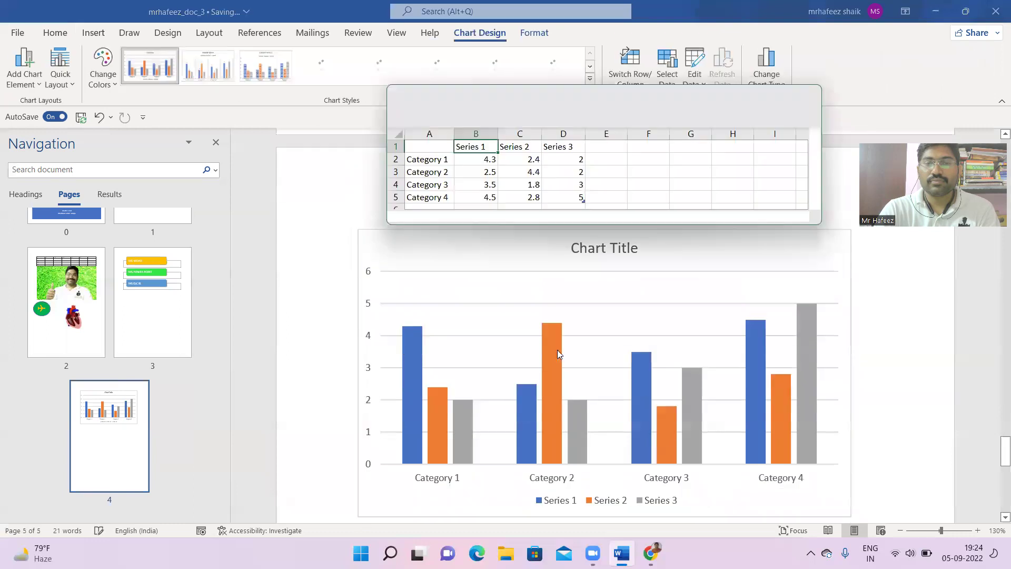
Rename the chart's first two categories as KADAPA and KAMALAPURAM, and widen the category column to fit the names
left_click(429, 159)
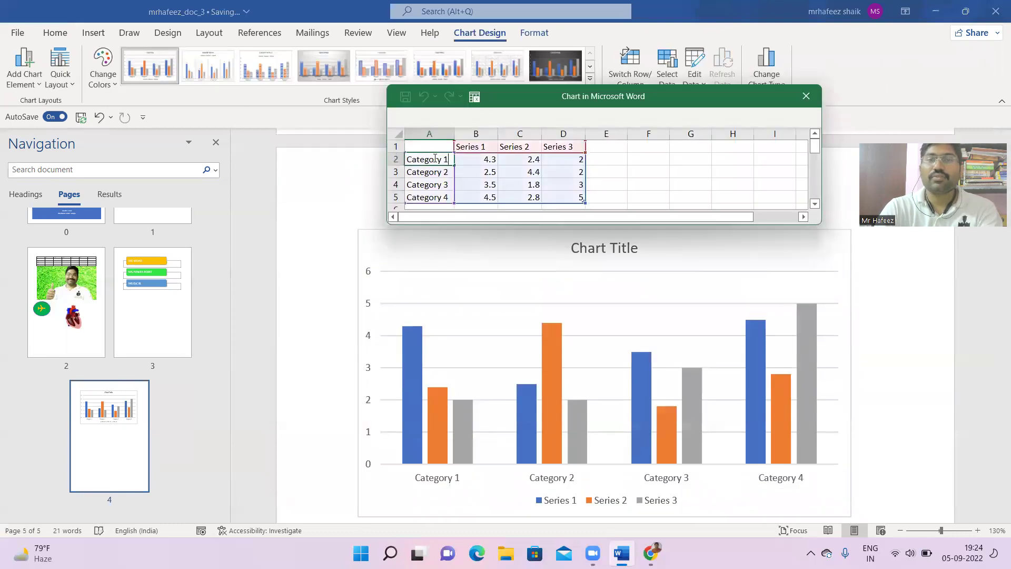
type("KAD")
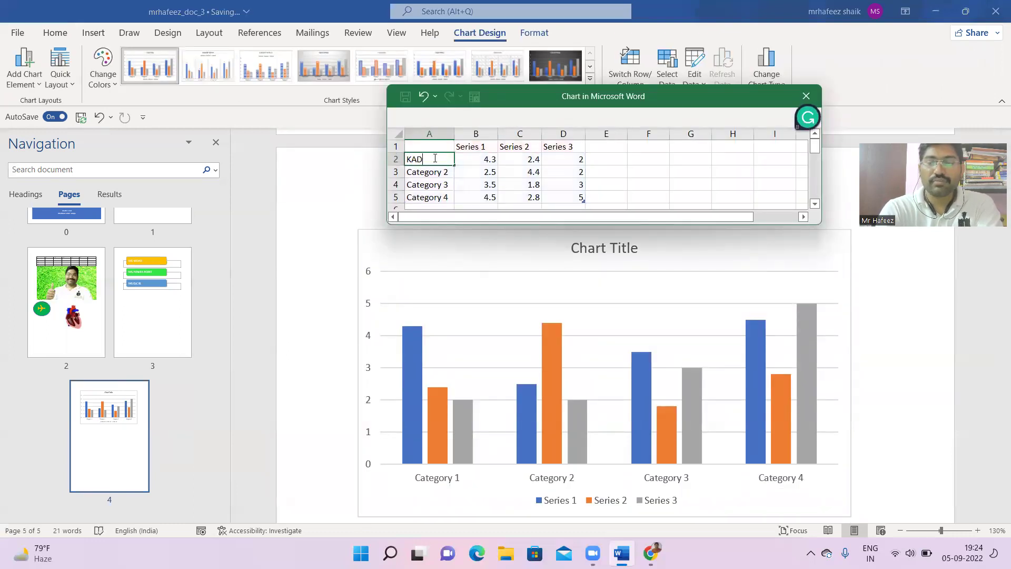
type("APA")
left_click(439, 172)
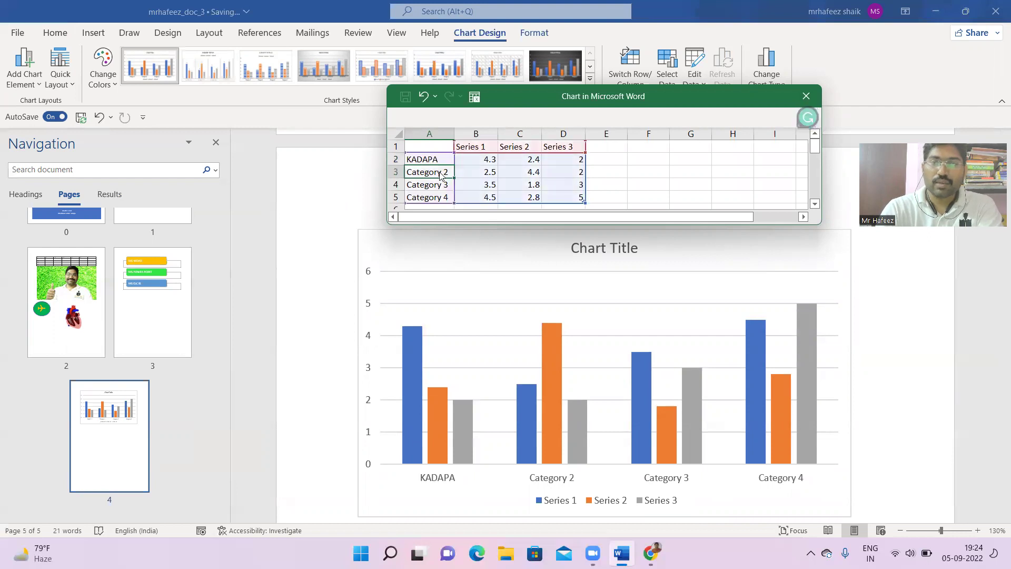
type("KAMALAPURAM")
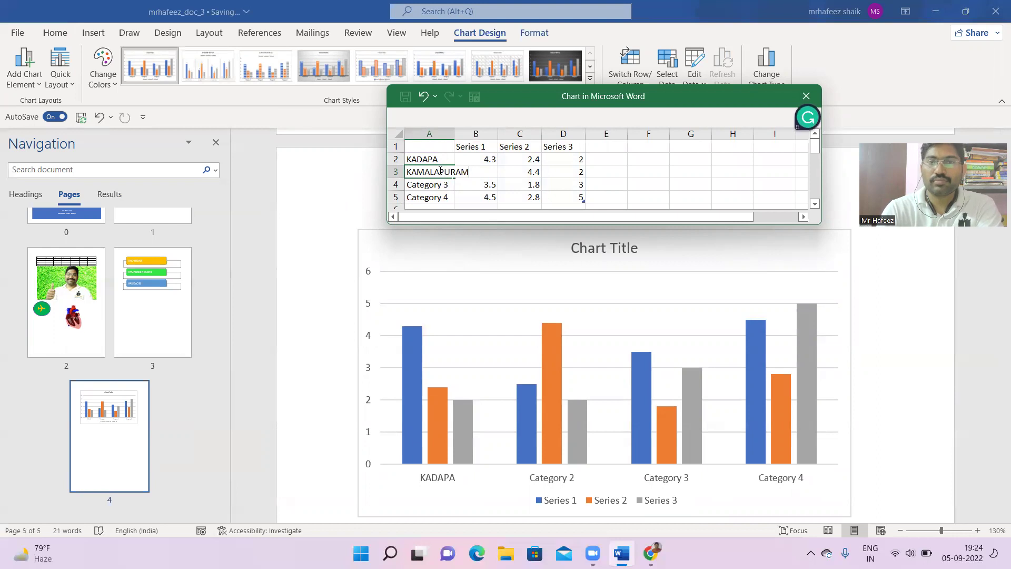
left_click(456, 133)
Rename the third and fourth categories as RAJAMPET and YERRAGUNTLA and close the chart's data sheet
left_click(444, 183)
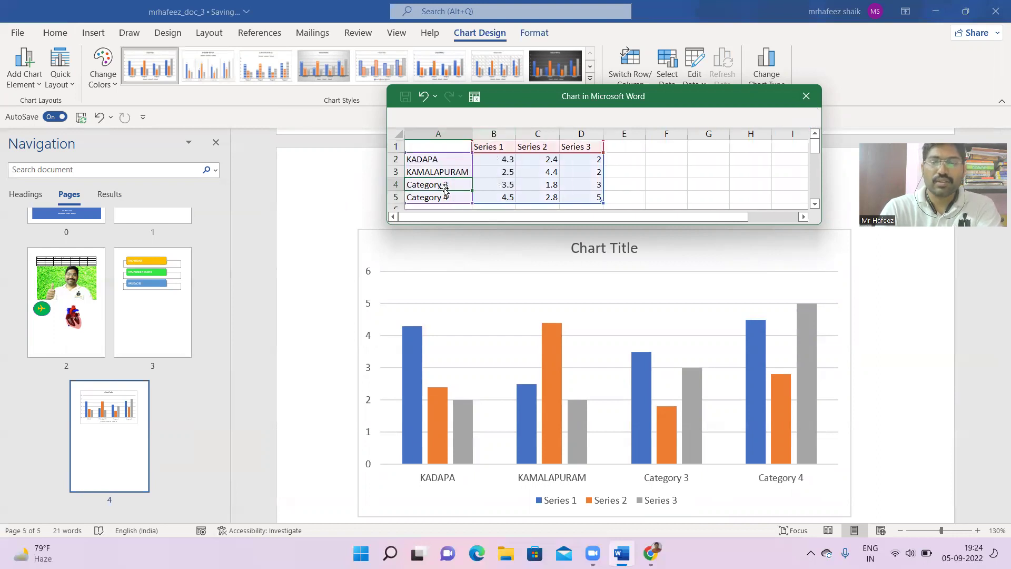
type("RAJAM")
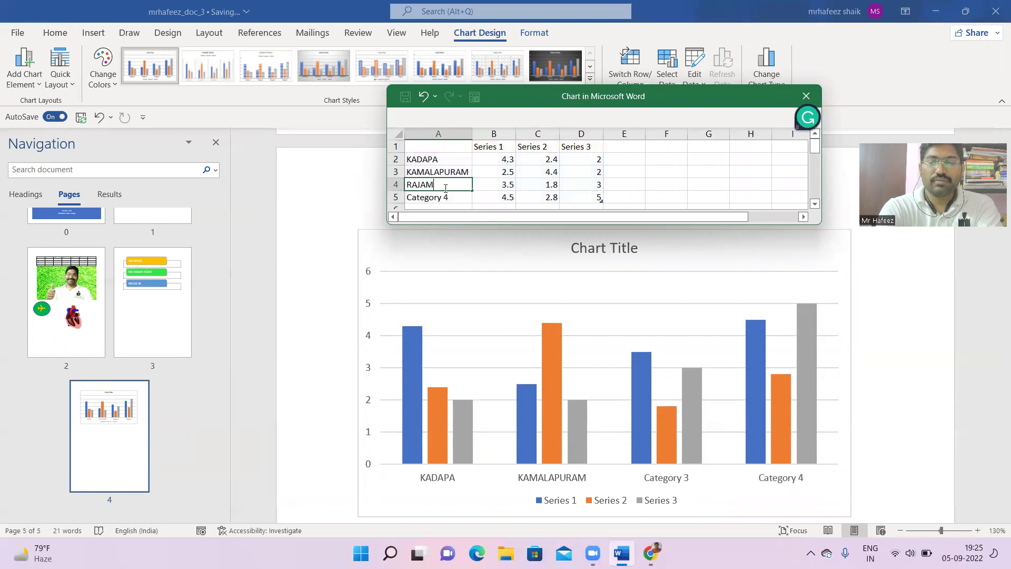
type("PET")
left_click(446, 199)
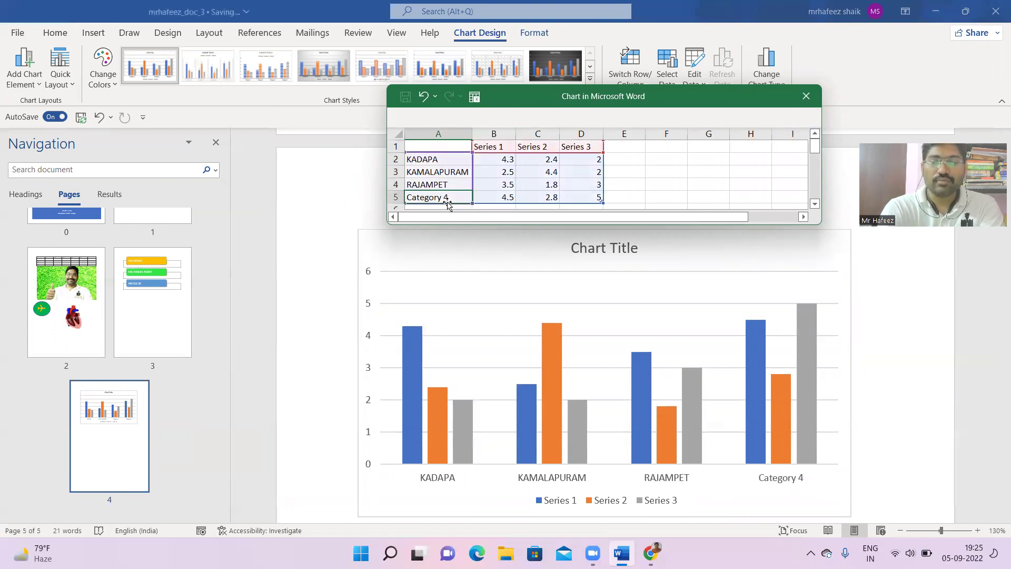
type("YERRAGUNTLA")
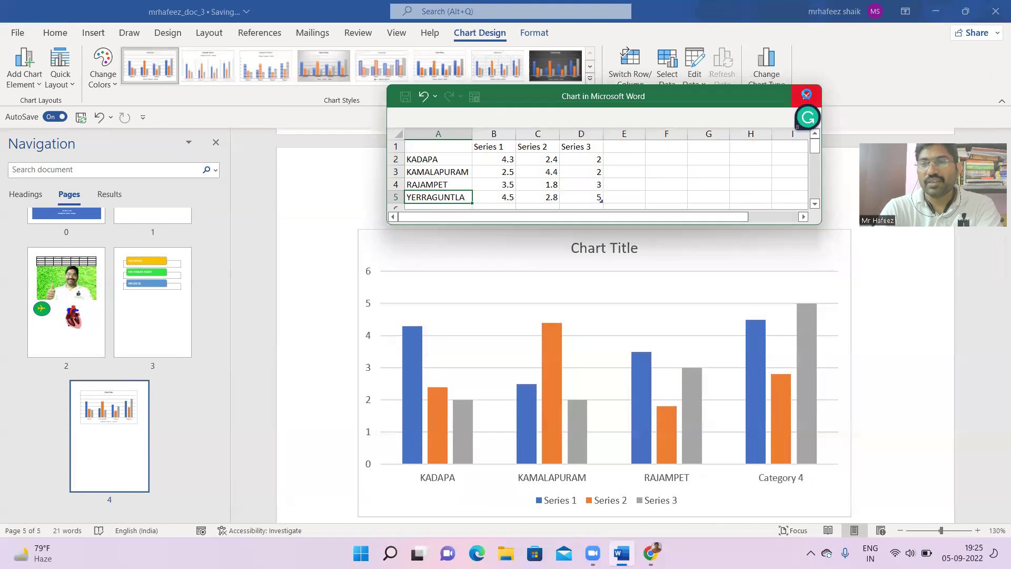
left_click(806, 96)
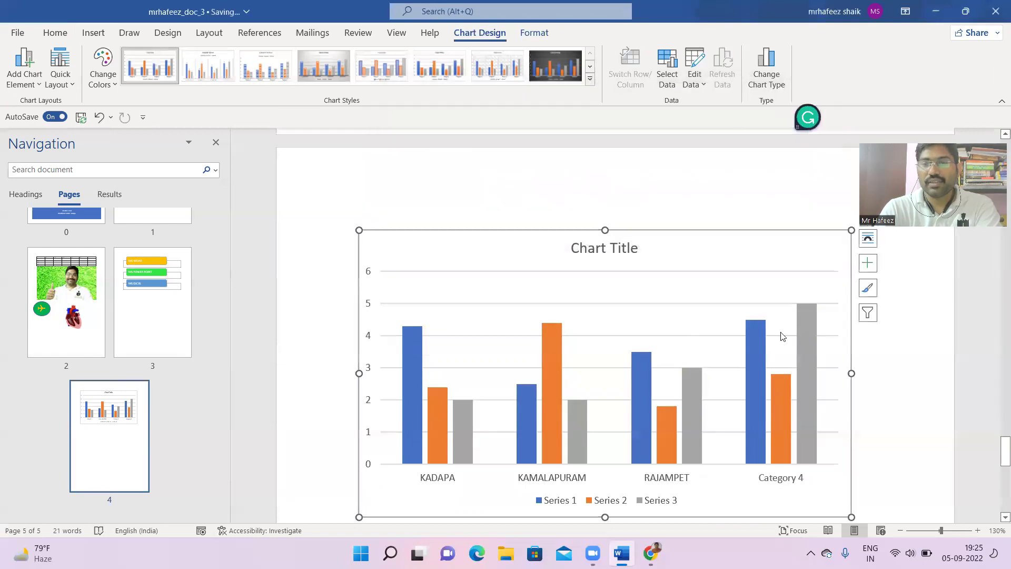
Apply the chart style with horizontally striped columns, a bold uppercase title and the legend above the plot
left_click(869, 315)
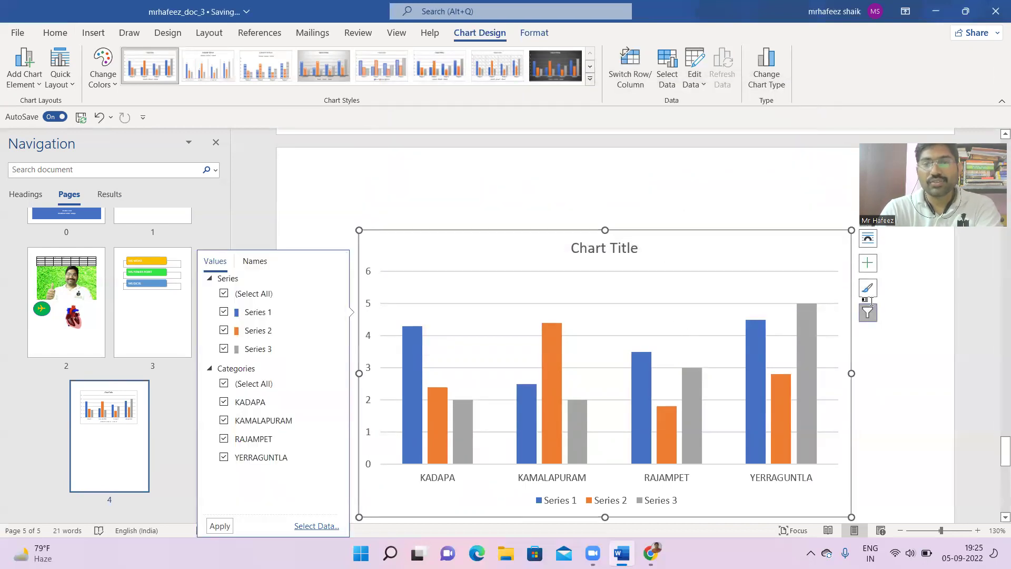
left_click(872, 291)
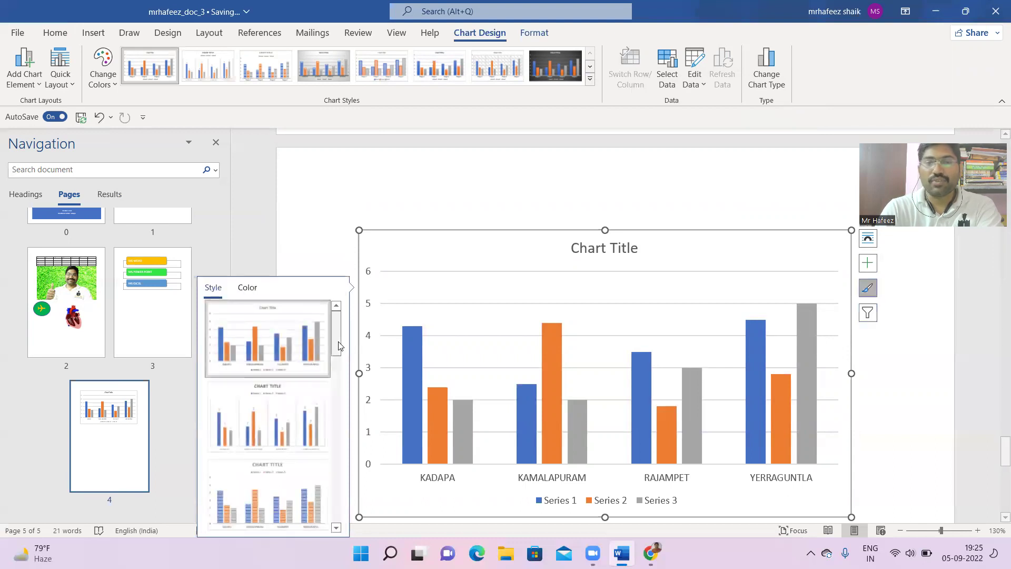
scroll(287, 372, "down", 3)
scroll(293, 361, "down", 1)
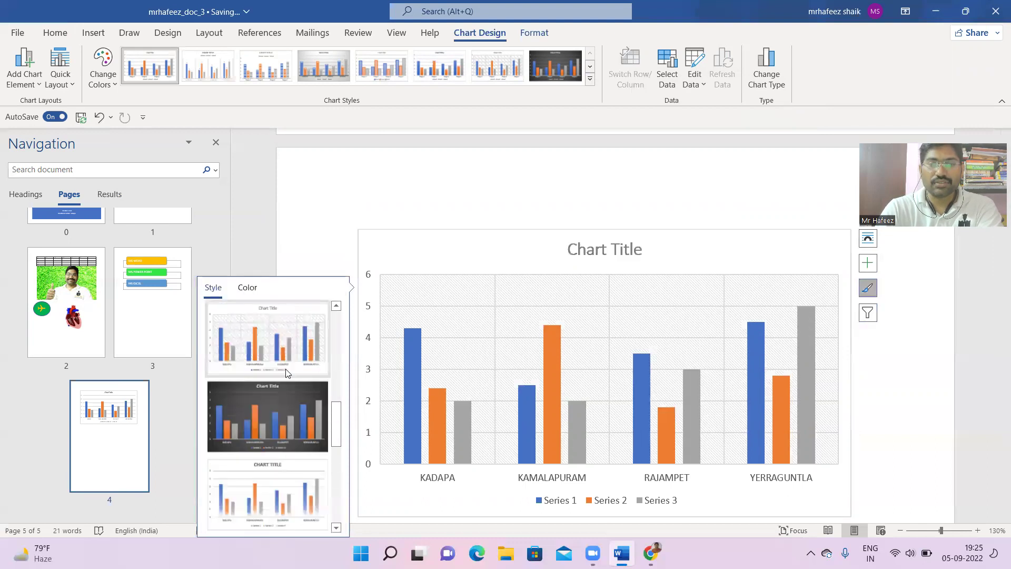
scroll(316, 411, "up", 3)
left_click(319, 436)
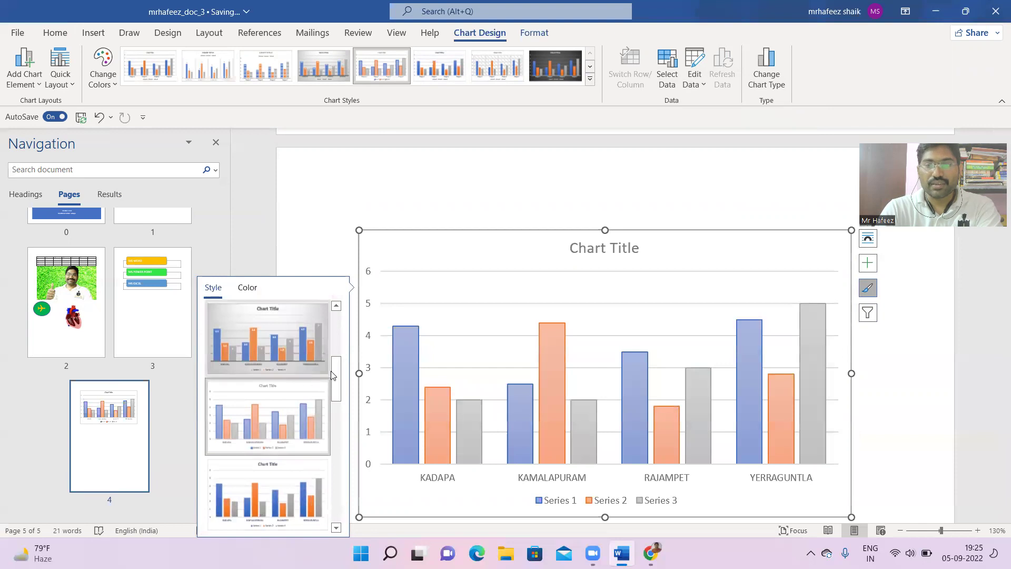
scroll(339, 369, "up", 2)
scroll(338, 365, "up", 1)
left_click(303, 386)
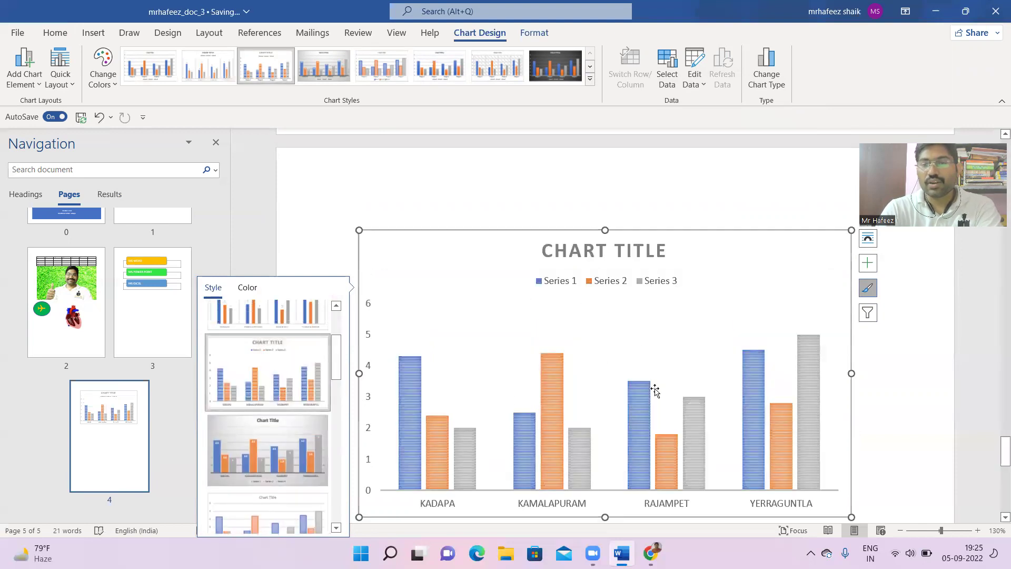
Insert a page break after the column chart to start a new page
left_click(932, 394)
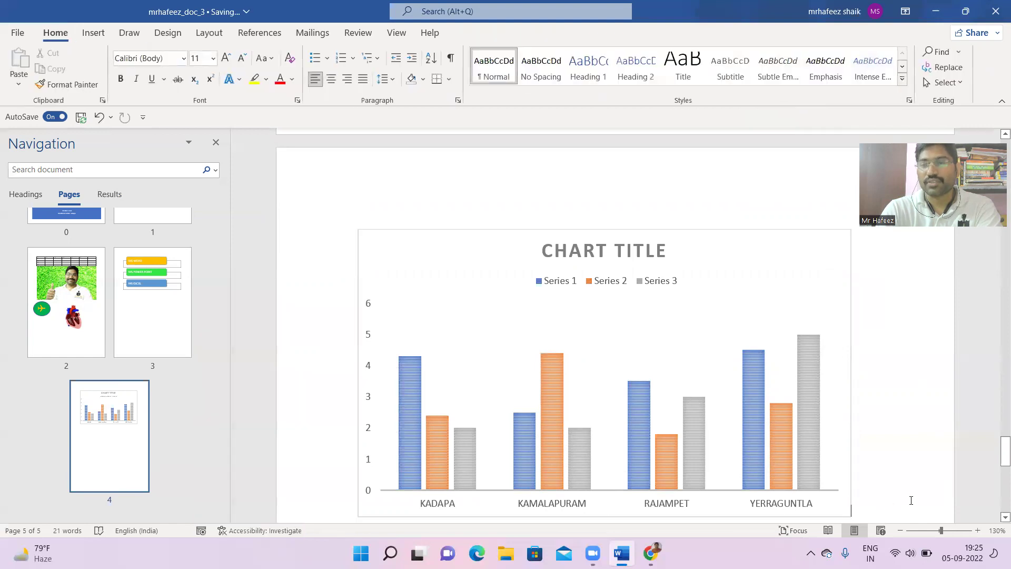
key("ctrl+Return")
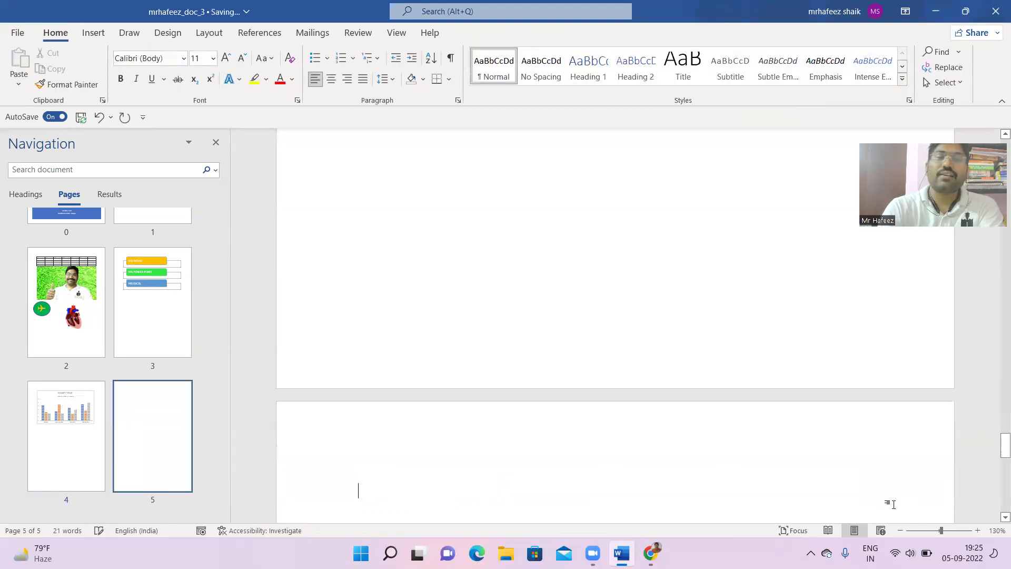
Examine the Screenshot options for inserting an available window or a screen clipping, and dismiss them
left_click(104, 34)
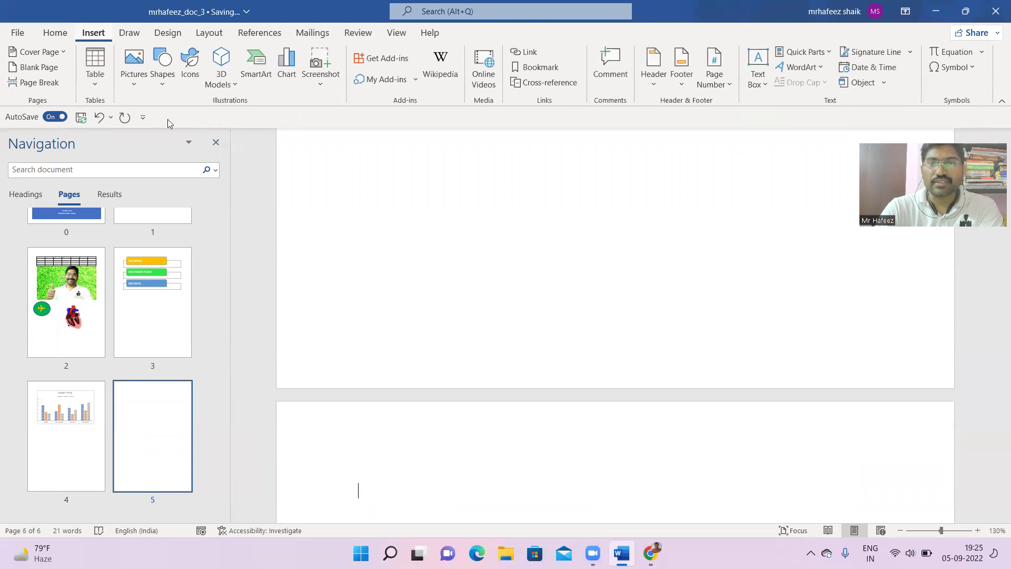
left_click(318, 85)
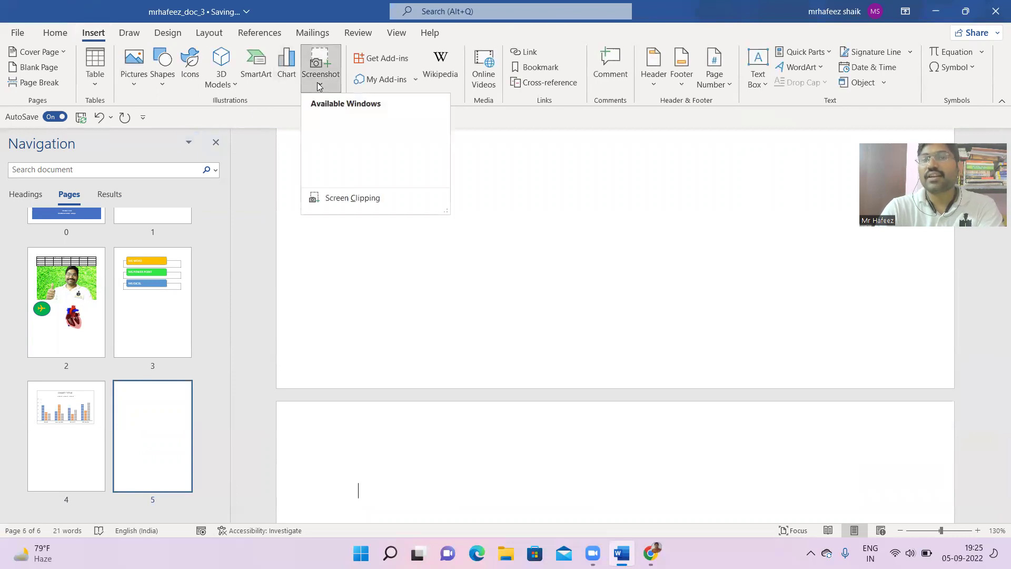
left_click(643, 191)
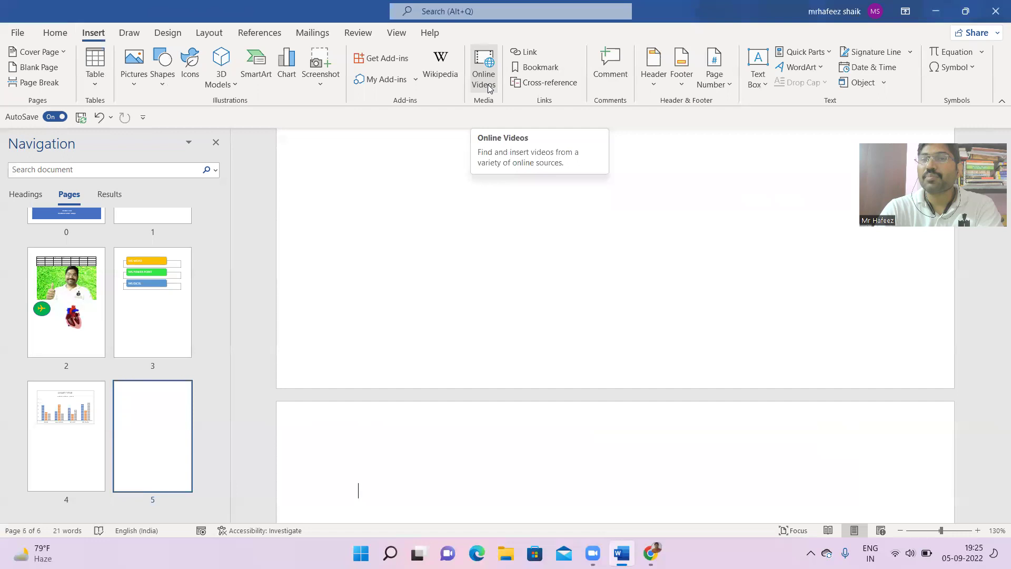
View the online help on inserting online videos from the video insertion dialog, then return to Word and cancel the dialog
left_click(488, 89)
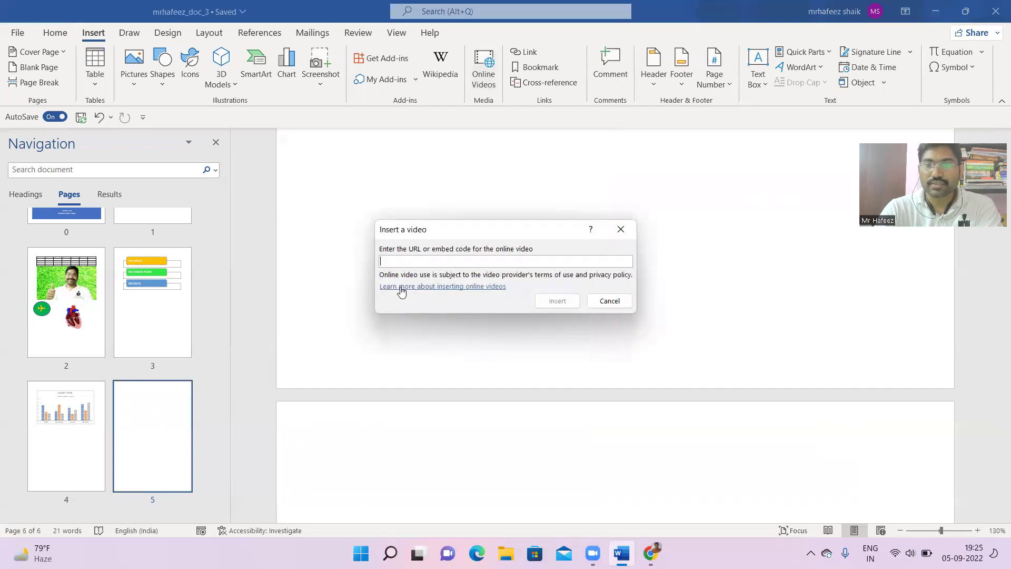
left_click(447, 287)
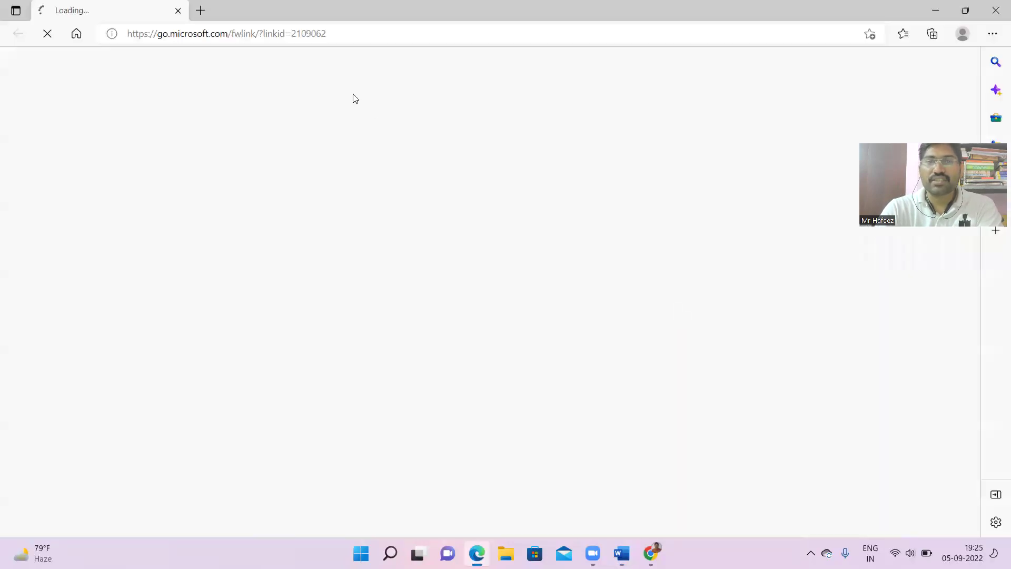
scroll(282, 273, "down", 5)
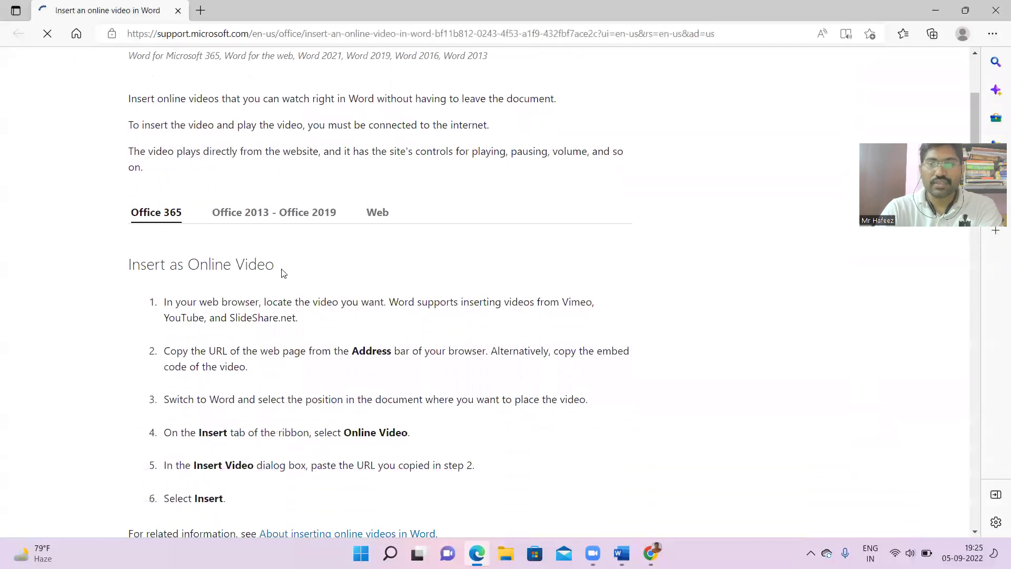
key("alt+Tab")
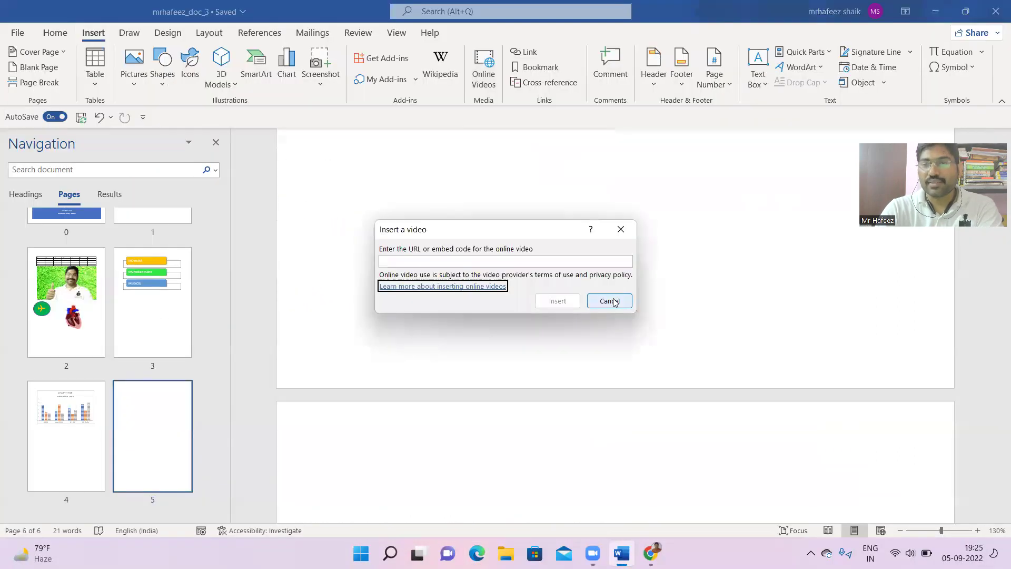
left_click(610, 301)
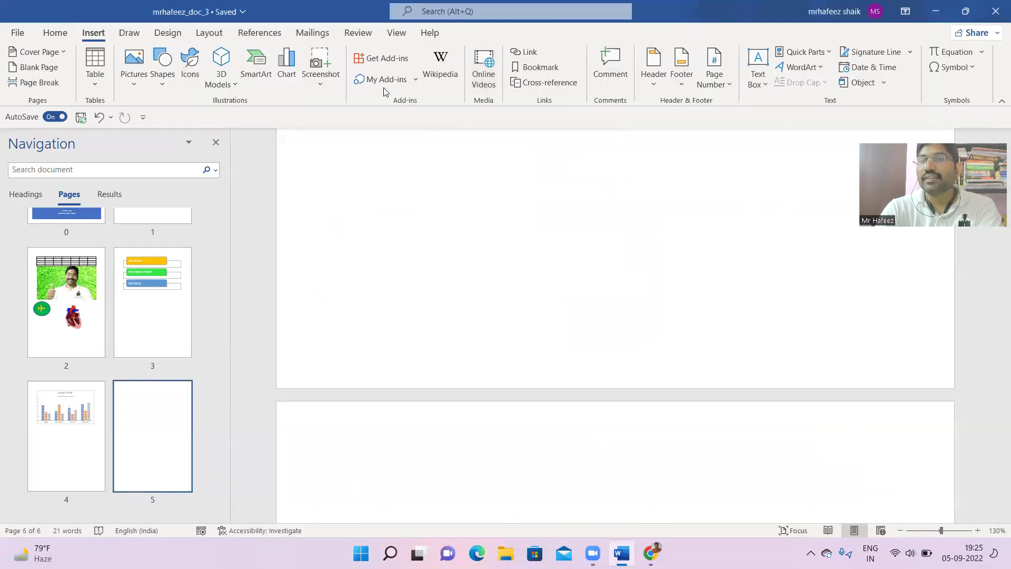